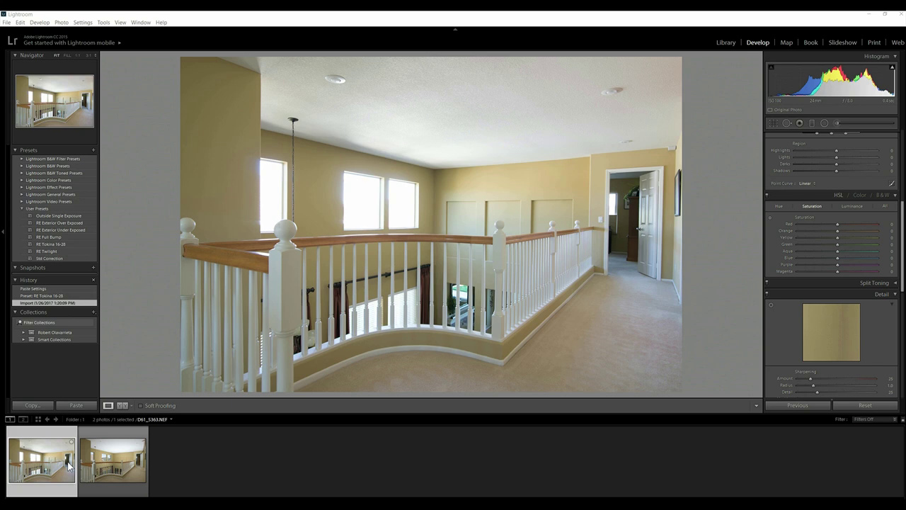
# Compare the bright D61_5363 and darker D61_5364 exposures, ending on D61_5363
pyautogui.click(118, 463)
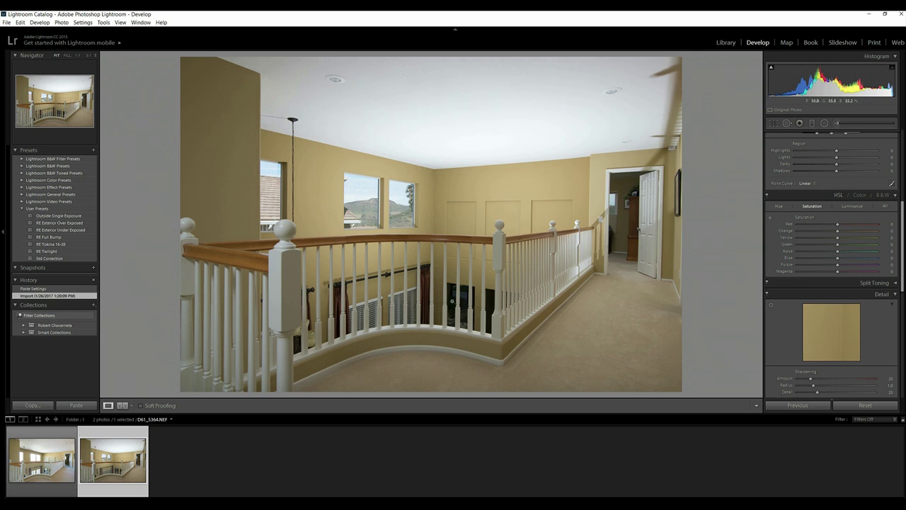
pyautogui.click(69, 460)
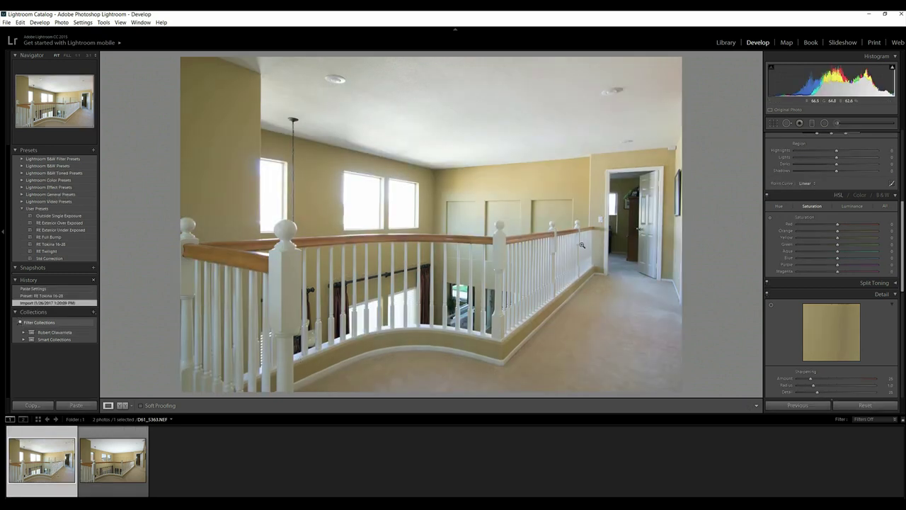
pyautogui.click(94, 453)
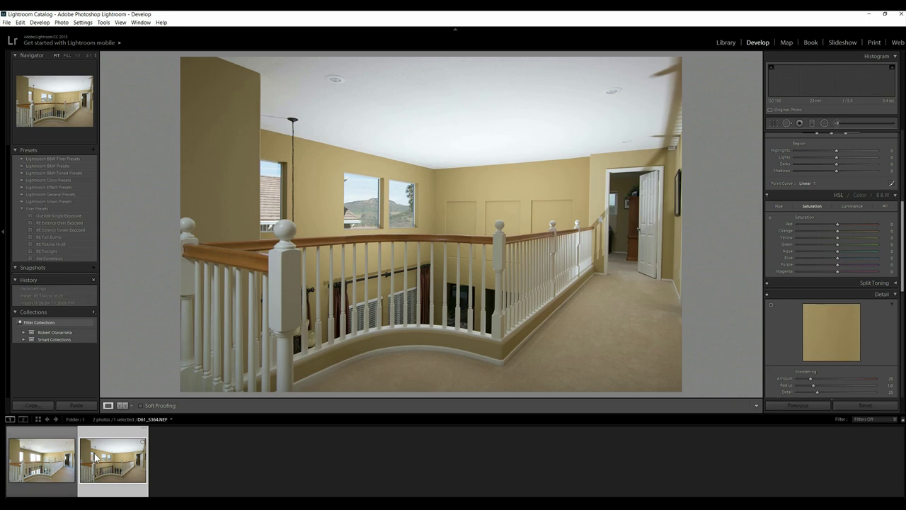
pyautogui.click(46, 461)
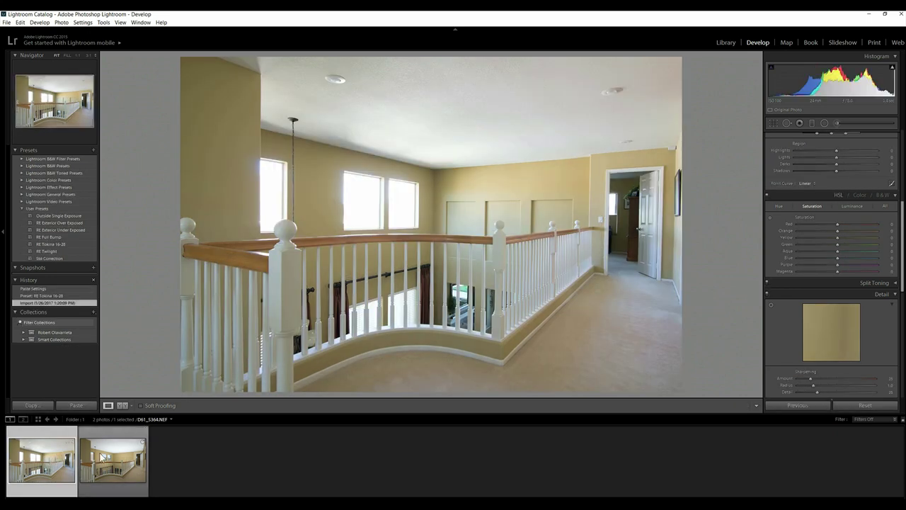
pyautogui.click(113, 460)
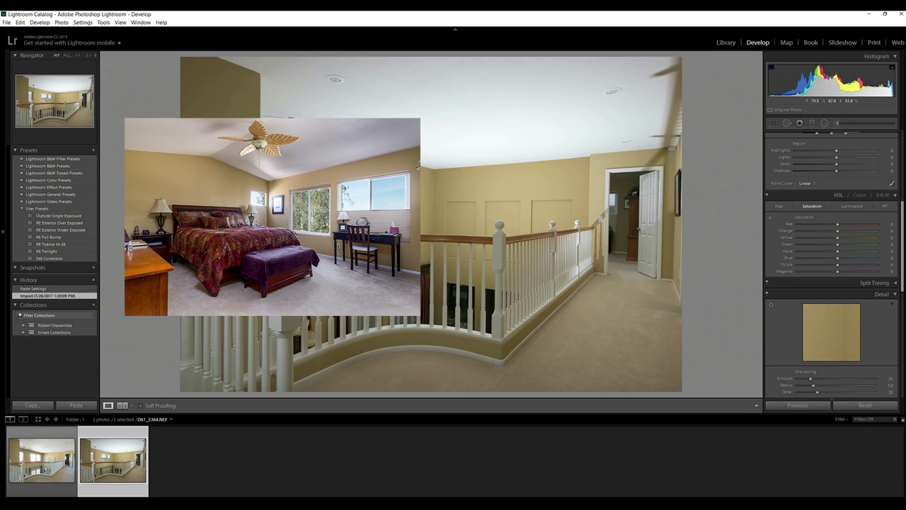
pyautogui.click(43, 463)
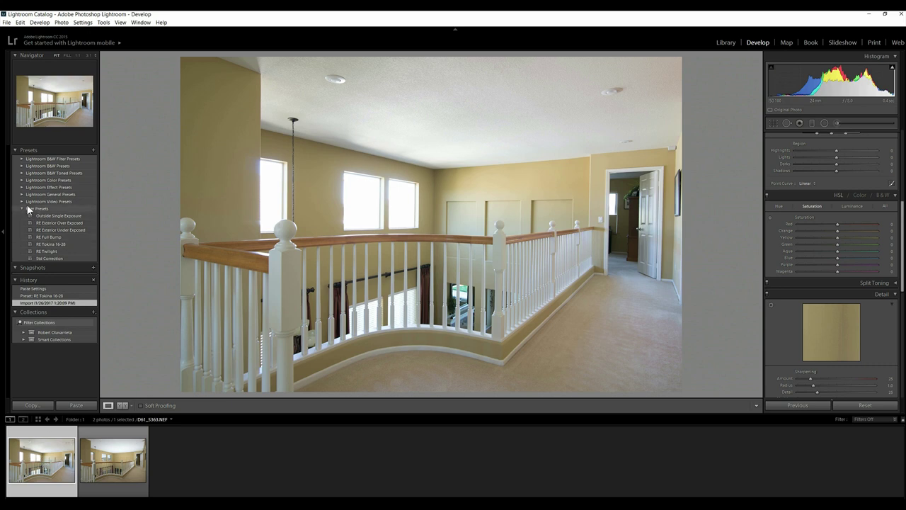
# Apply the RE Tokina 16-28 preset and confirm profile and chromatic aberration corrections are on
pyautogui.click(60, 244)
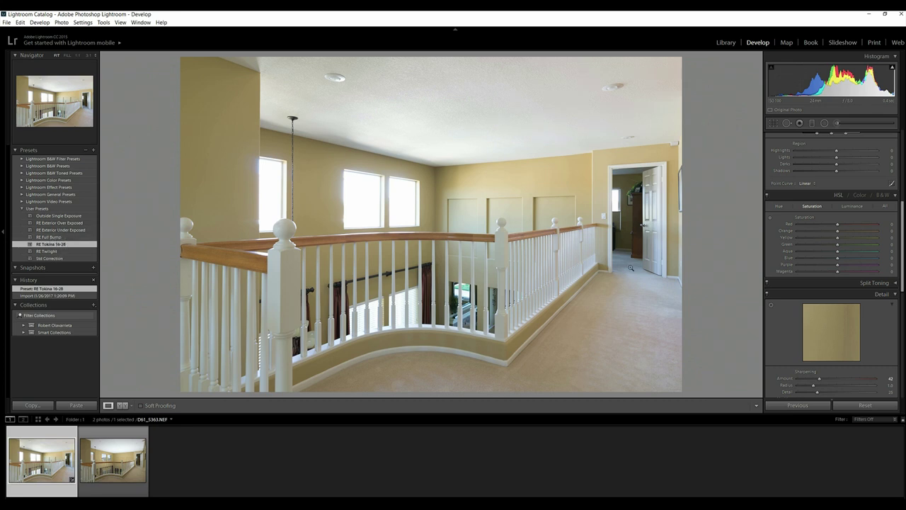
pyautogui.scroll(-3, 888, 212)
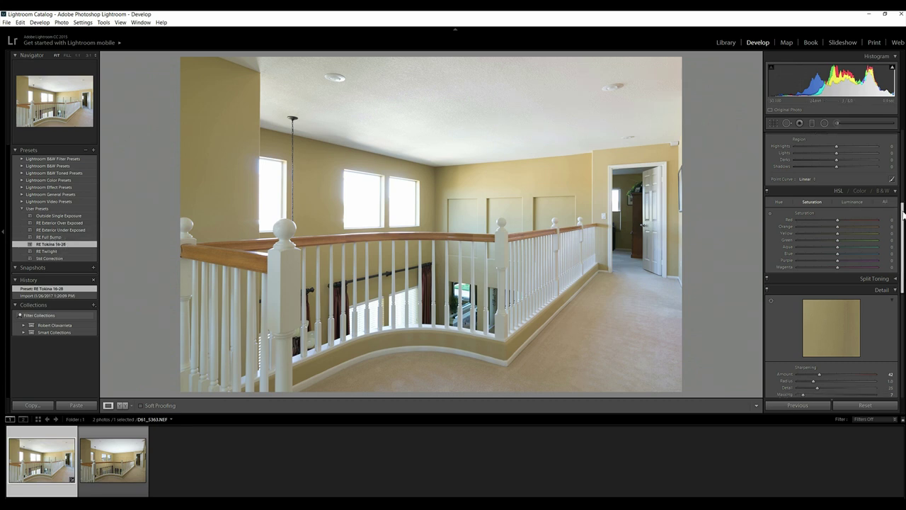
pyautogui.scroll(-3, 802, 226)
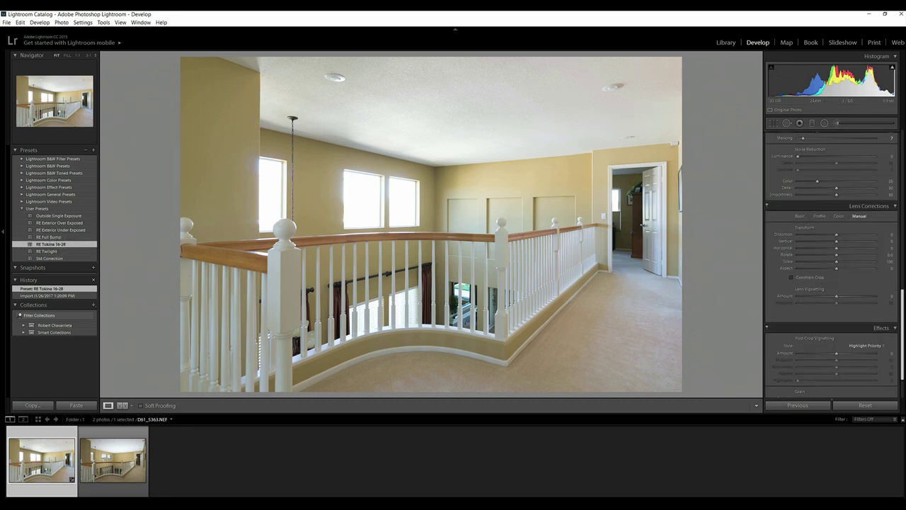
pyautogui.click(799, 216)
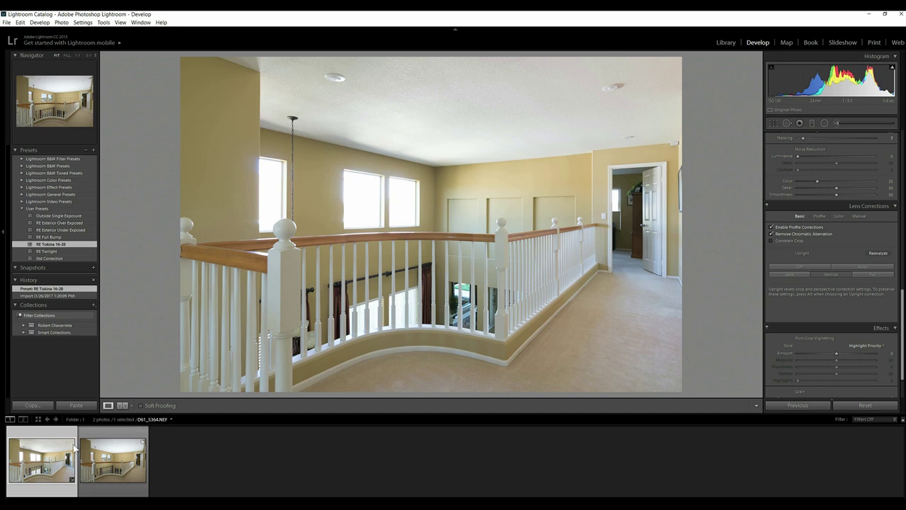
# Copy the develop settings from the bright exposure D61_5363
pyautogui.rightClick(47, 457)
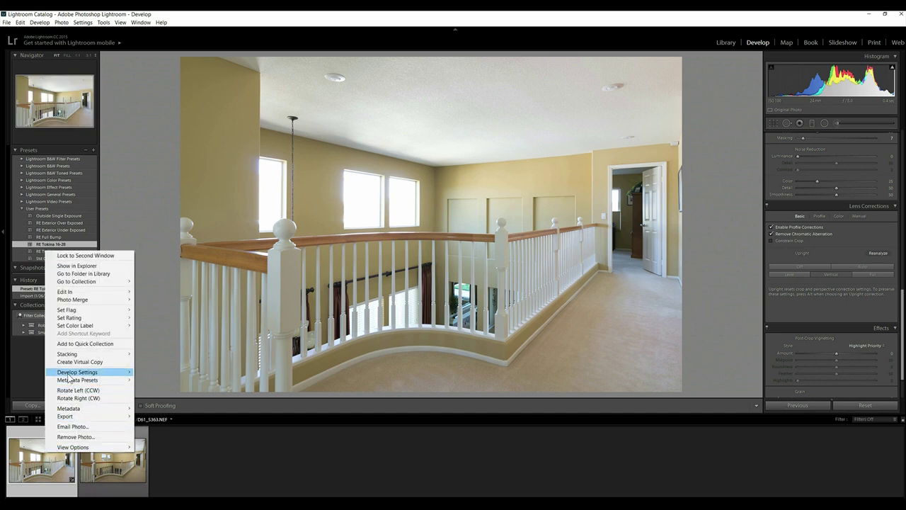
pyautogui.moveTo(69, 375)
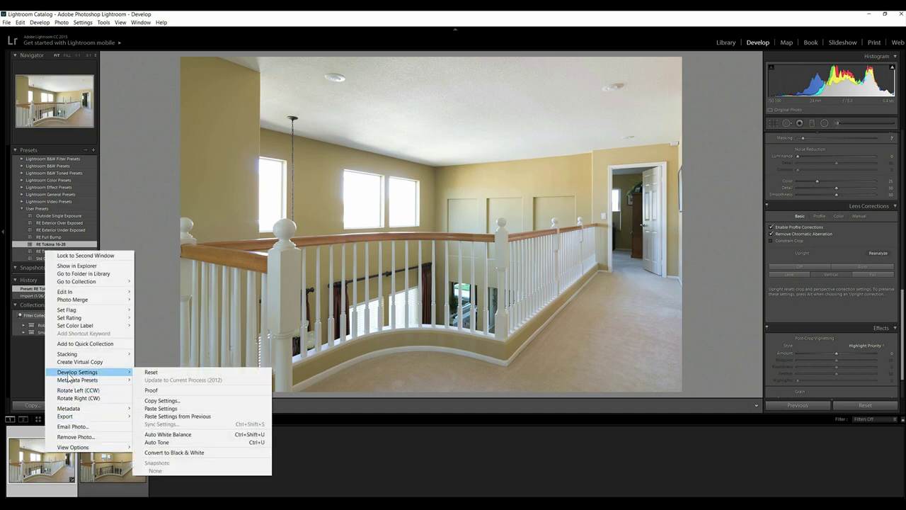
pyautogui.click(152, 402)
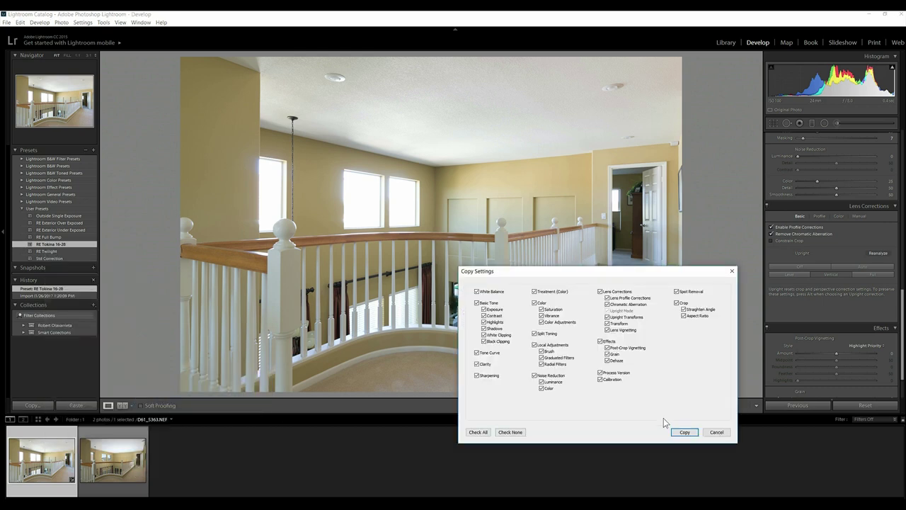
pyautogui.click(683, 433)
# Select both exposures and paste the copied develop settings onto D61_5364
pyautogui.click(84, 455)
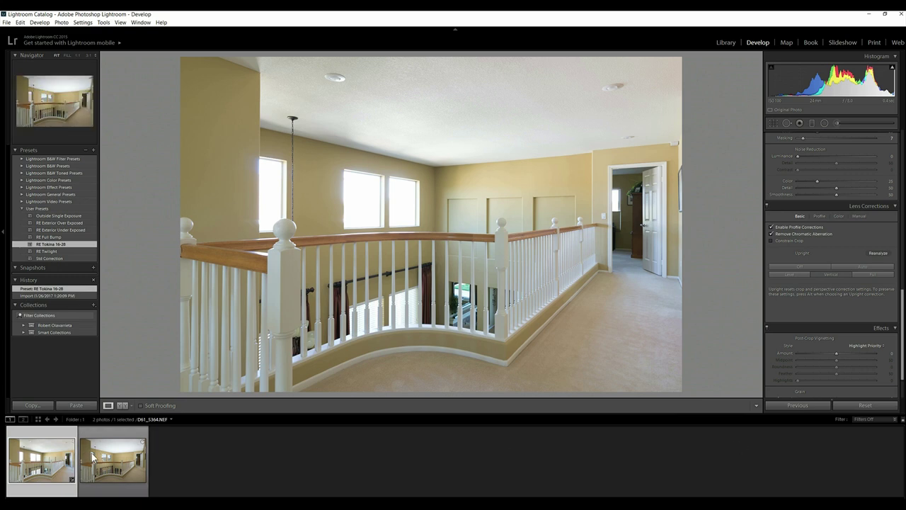
pyautogui.keyDown('ctrl'); pyautogui.click(92, 456); pyautogui.keyUp('ctrl')
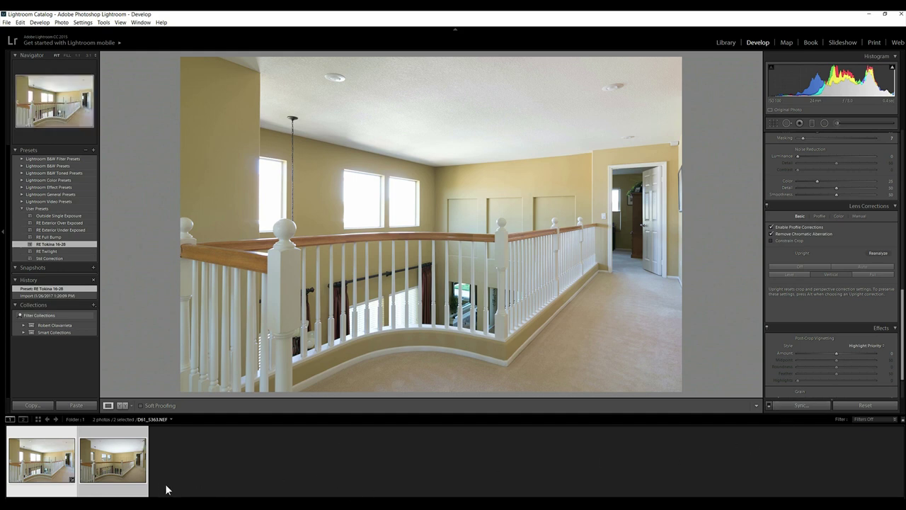
pyautogui.rightClick(118, 474)
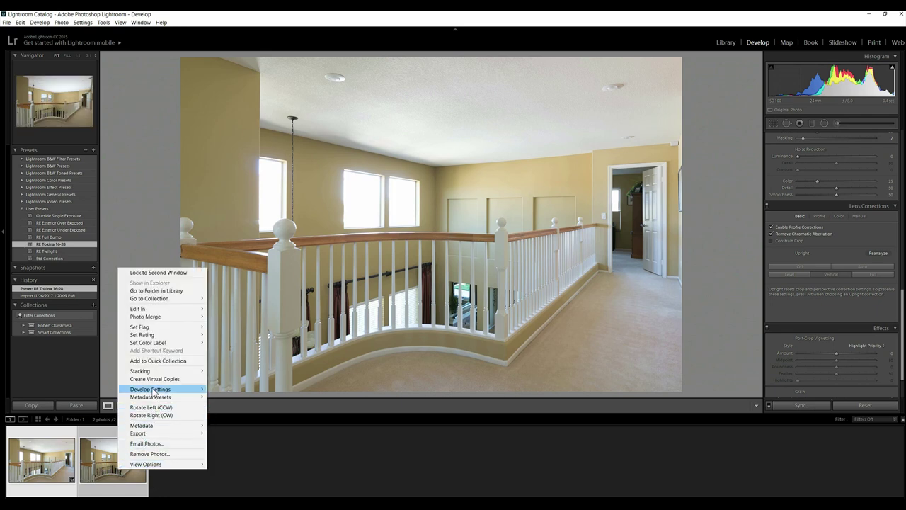
pyautogui.moveTo(153, 392)
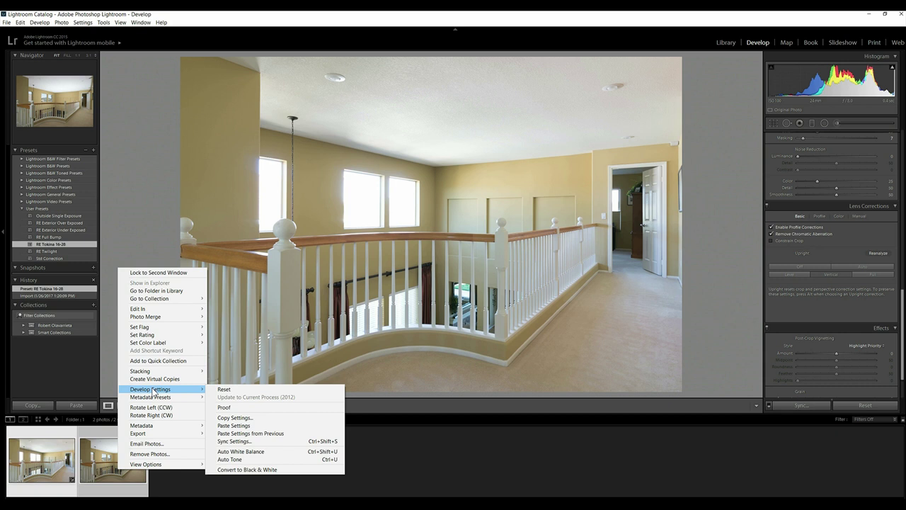
pyautogui.click(228, 425)
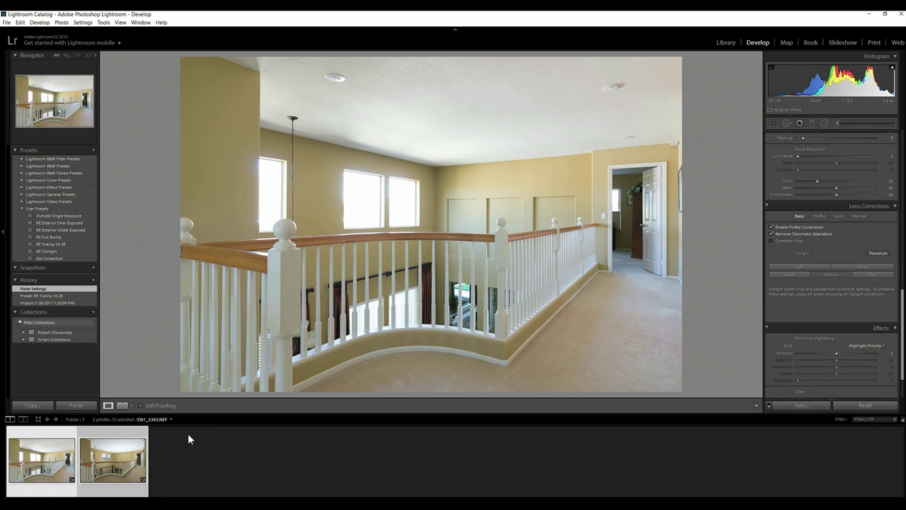
# Open both exposures as layers in Photoshop
pyautogui.rightClick(121, 455)
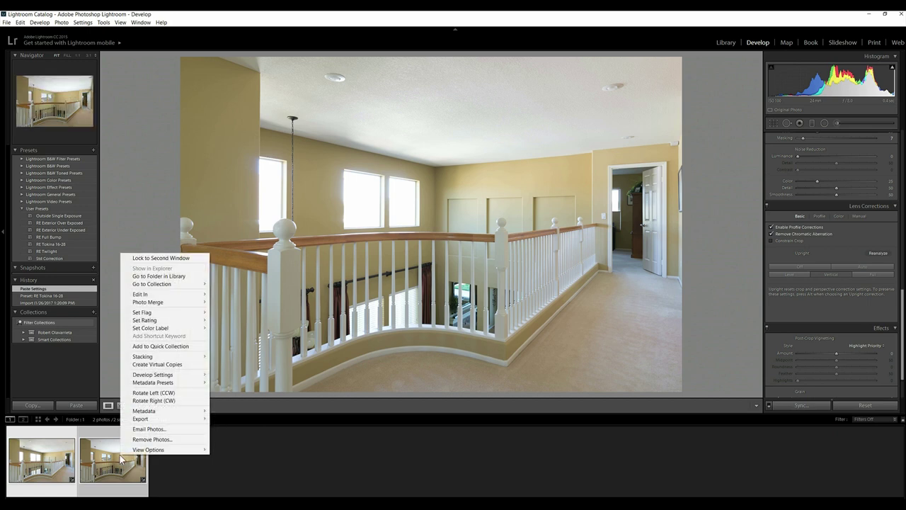
pyautogui.moveTo(192, 296)
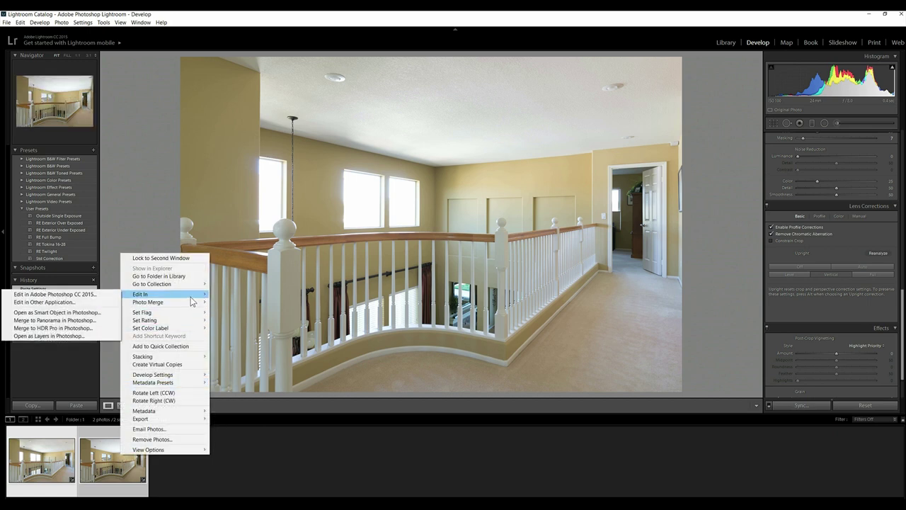
pyautogui.click(93, 331)
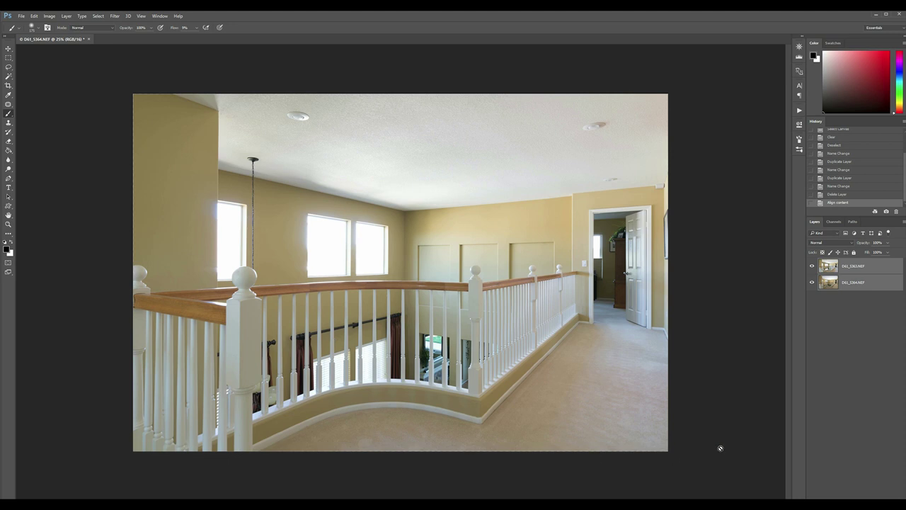
# Show the bright D61_5363 layer, set it to Luminosity blending, and fit the image on screen
pyautogui.click(854, 269)
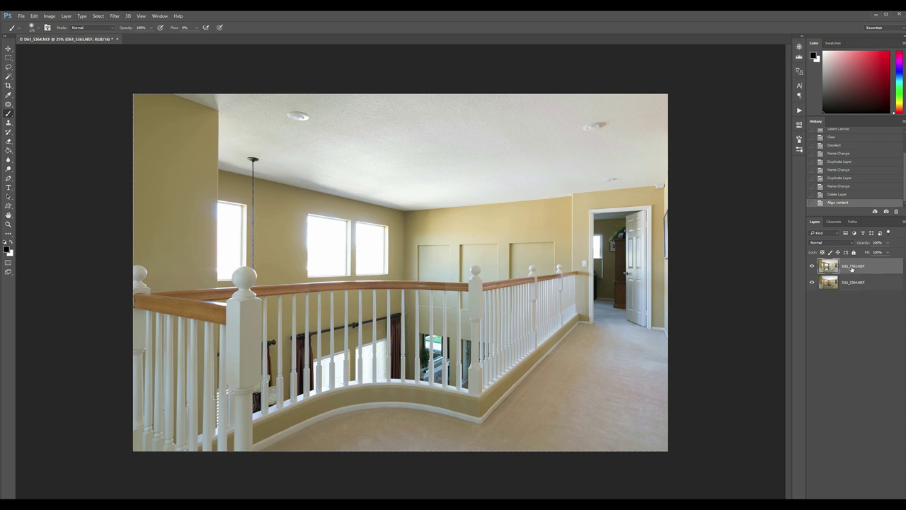
pyautogui.click(812, 266)
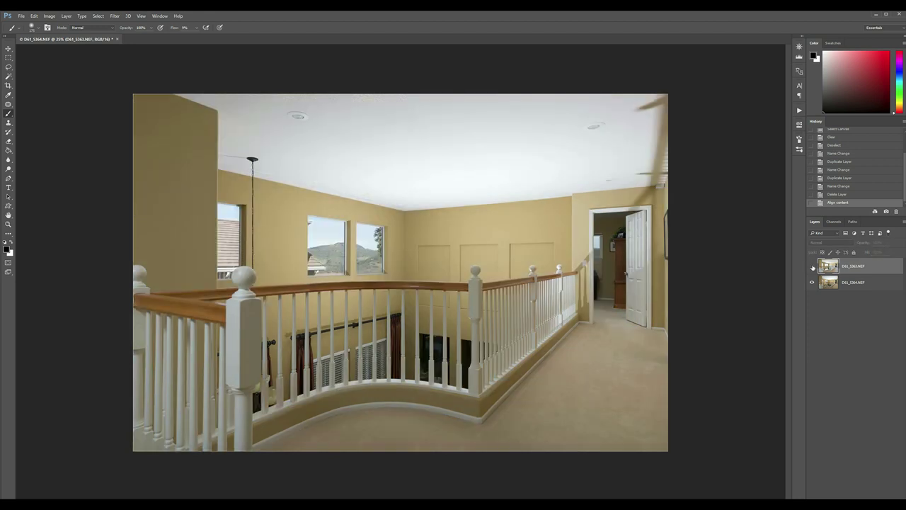
pyautogui.click(812, 267)
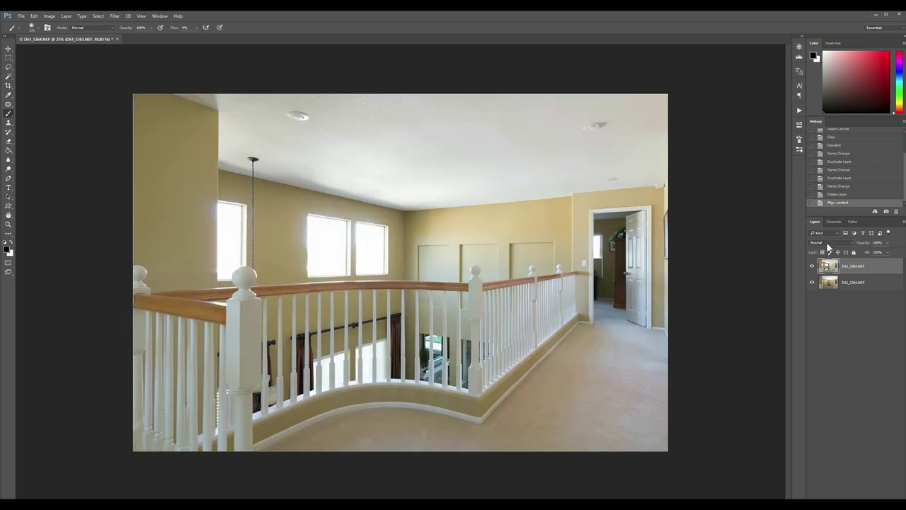
pyautogui.click(828, 244)
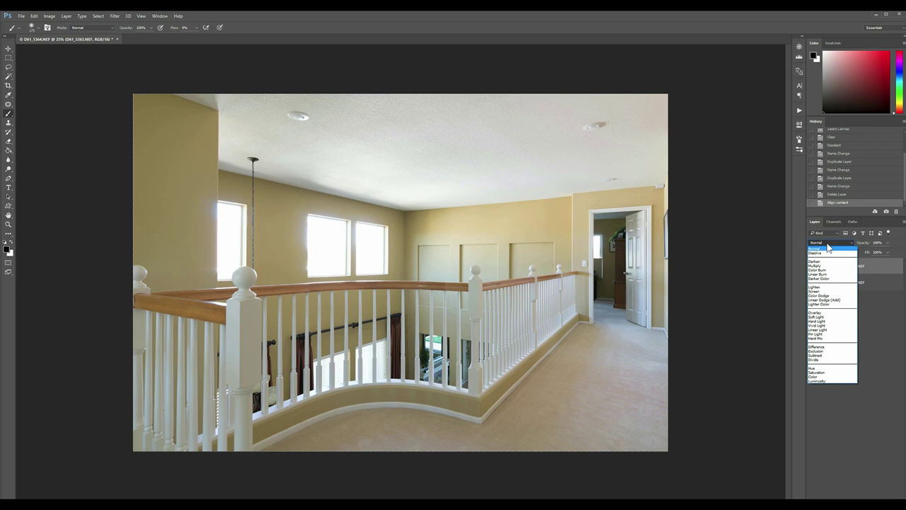
pyautogui.click(828, 380)
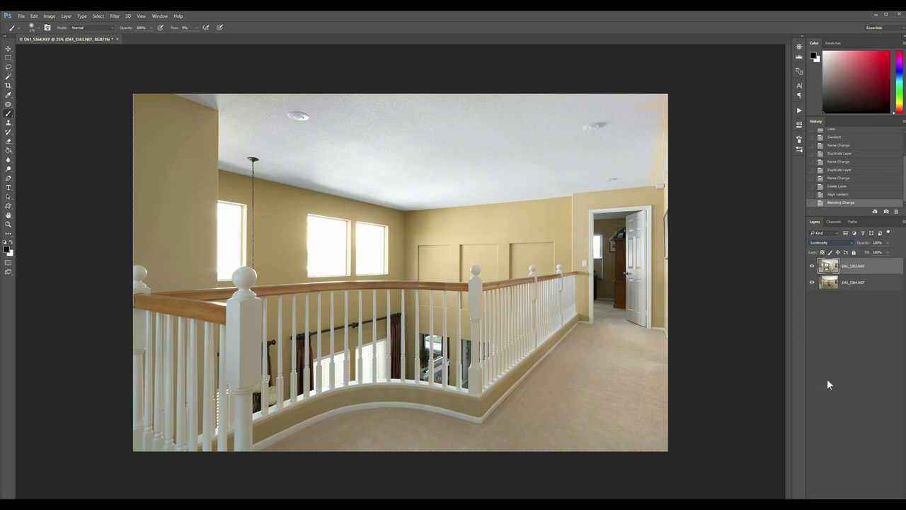
pyautogui.hotkey('ctrl', '0')
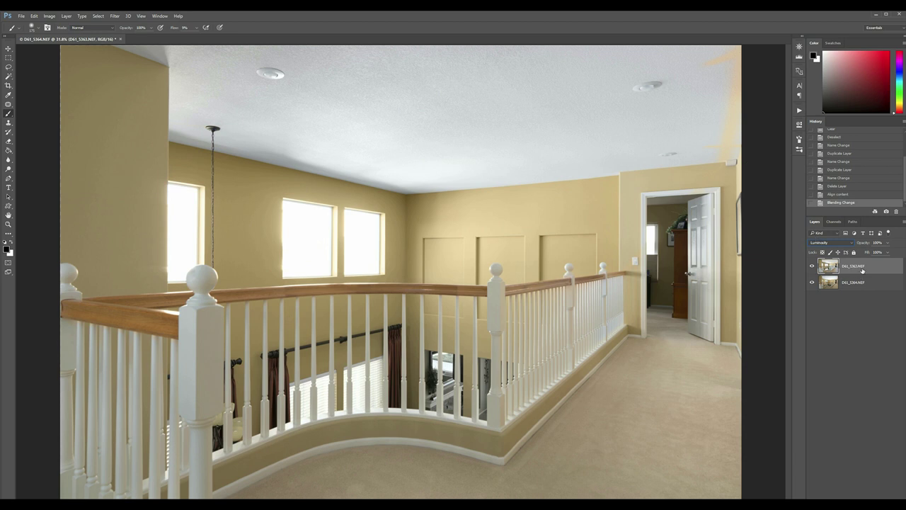
# Duplicate the bright layer, hide the copy, and set the original back to Normal blending
pyautogui.hotkey('ctrl', 'j')
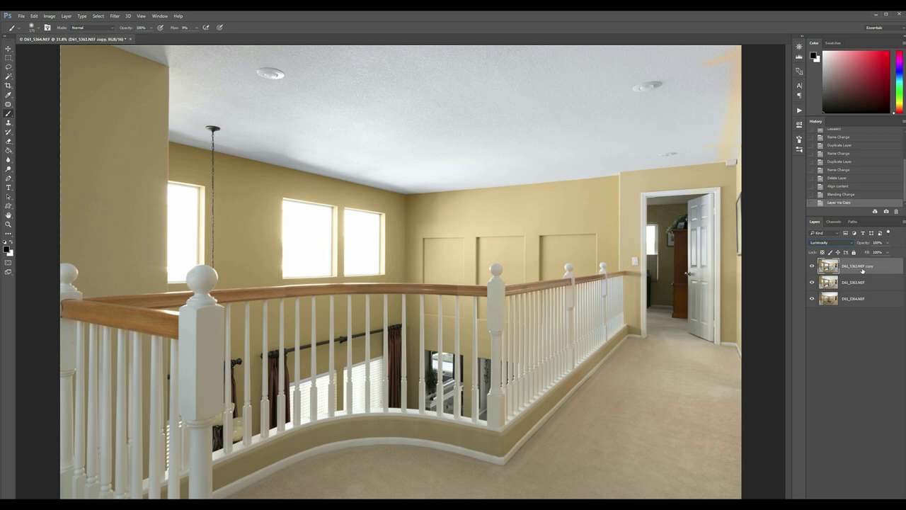
pyautogui.click(812, 266)
pyautogui.click(849, 283)
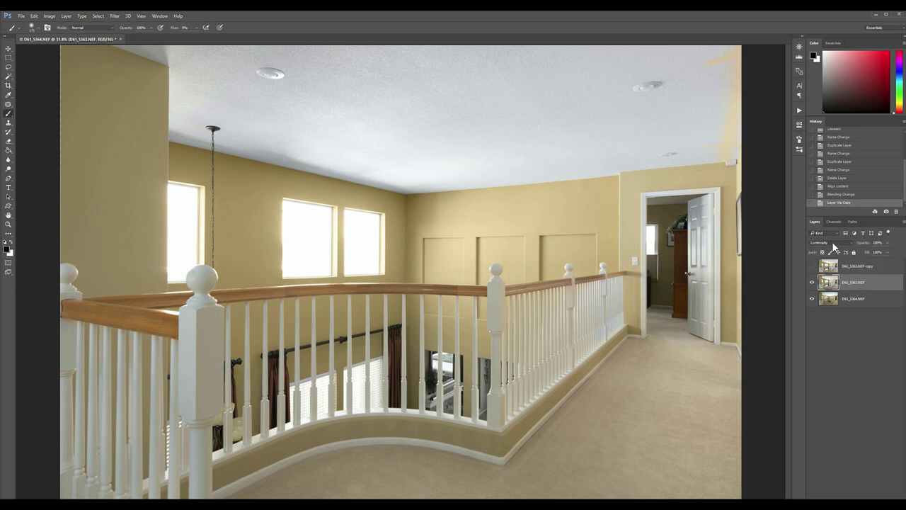
pyautogui.click(833, 245)
pyautogui.click(829, 248)
# Give the original a Hide All mask and paint out the ceiling fan blur and right-edge streak with a ~110 px brush
pyautogui.hotkey('alt', 'l')
pyautogui.press('m')
pyautogui.press('h')
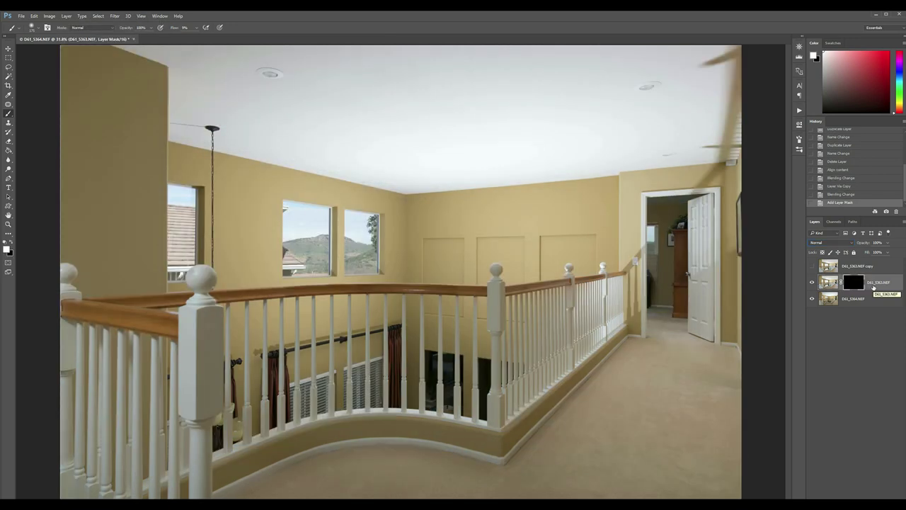
pyautogui.click(195, 29)
pyautogui.press(']')
pyautogui.press(']')
pyautogui.press(']')
pyautogui.press(']')
pyautogui.press(']')
pyautogui.press(']')
pyautogui.press(']')
pyautogui.press(']')
pyautogui.press(']')
pyautogui.press(']')
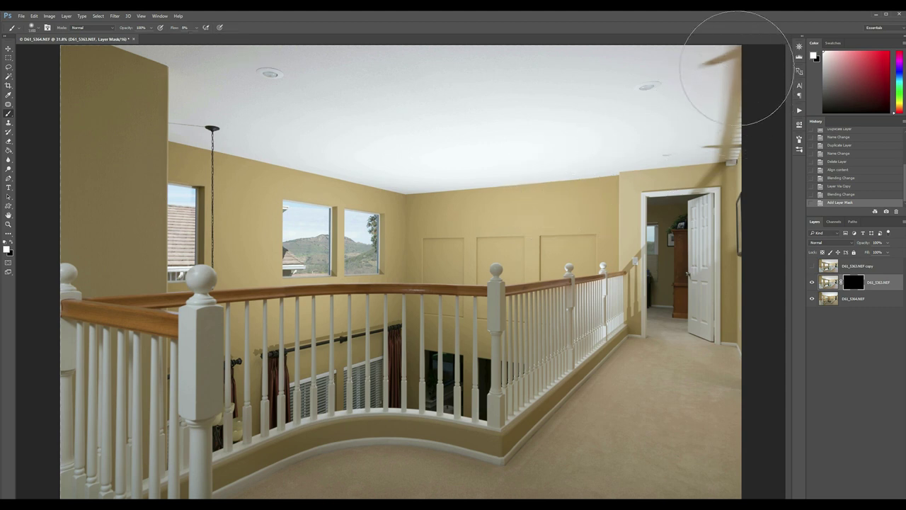
pyautogui.moveTo(746, 120)
pyautogui.mouseDown()
pyautogui.moveTo(736, 58)
pyautogui.moveTo(731, 100)
pyautogui.moveTo(740, 103)
pyautogui.moveTo(718, 52)
pyautogui.moveTo(698, 101)
pyautogui.mouseUp()
pyautogui.press('[')
pyautogui.press('[')
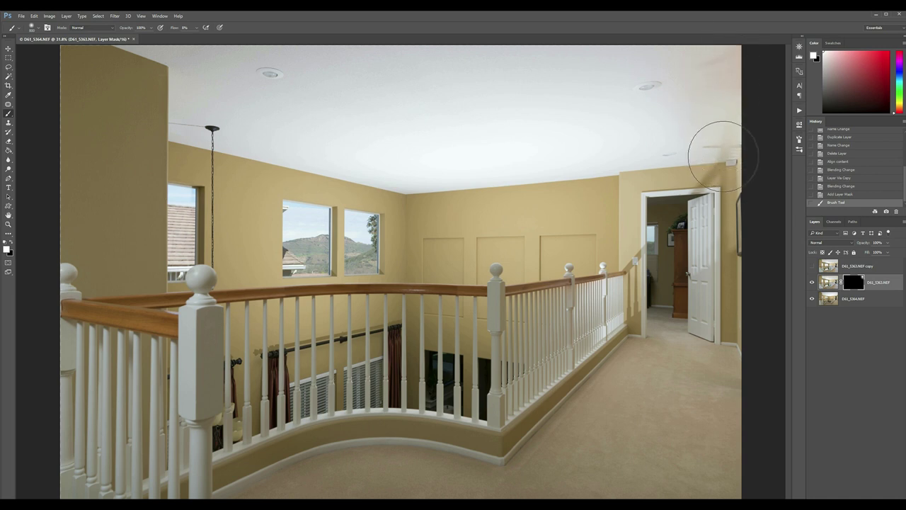
pyautogui.moveTo(725, 156)
pyautogui.mouseDown()
pyautogui.moveTo(715, 175)
pyautogui.moveTo(710, 168)
pyautogui.moveTo(710, 185)
pyautogui.moveTo(703, 170)
pyautogui.moveTo(720, 205)
pyautogui.moveTo(709, 174)
pyautogui.mouseUp()
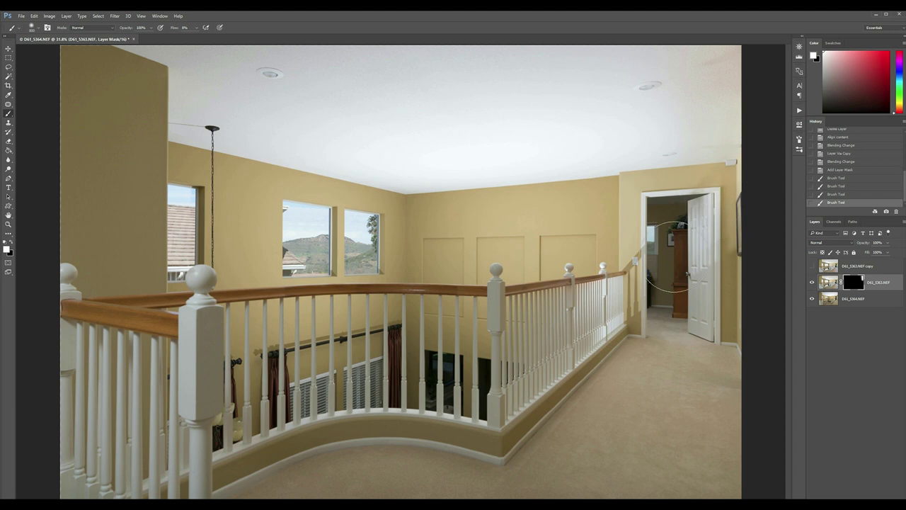
# Compare with the top copy toggled and touch up the top-right ceiling on the mask
pyautogui.click(812, 266)
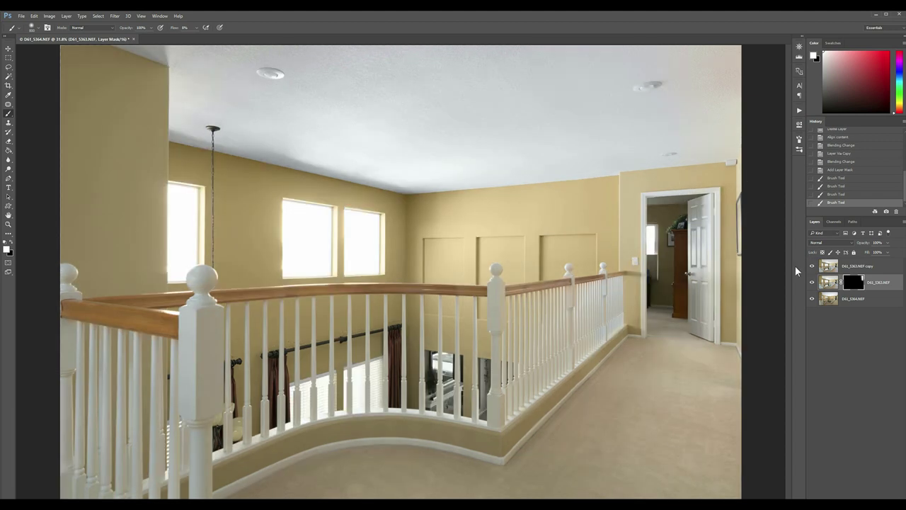
pyautogui.click(812, 266)
pyautogui.click(721, 75)
pyautogui.click(856, 268)
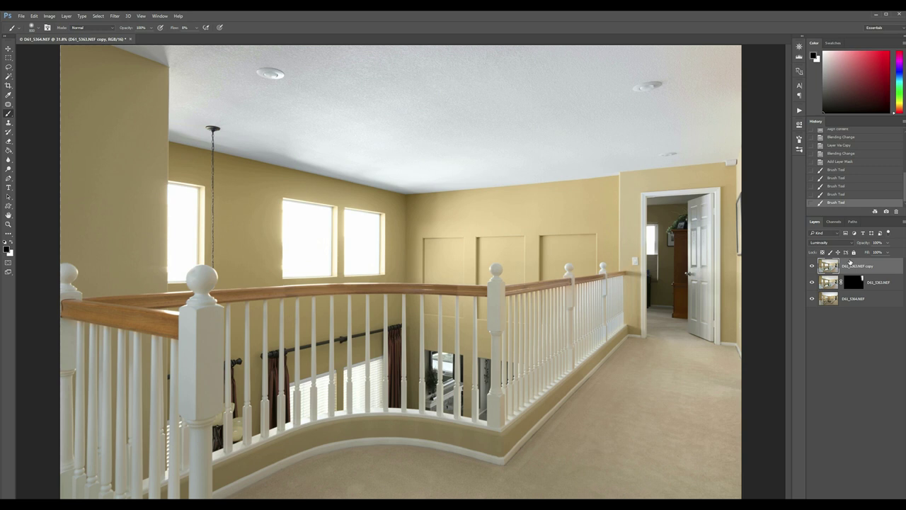
# Add a Hide All mask to the top Luminosity copy and paint brightness back on the door frame and wall
pyautogui.hotkey('alt', 'l')
pyautogui.press('m')
pyautogui.press('h')
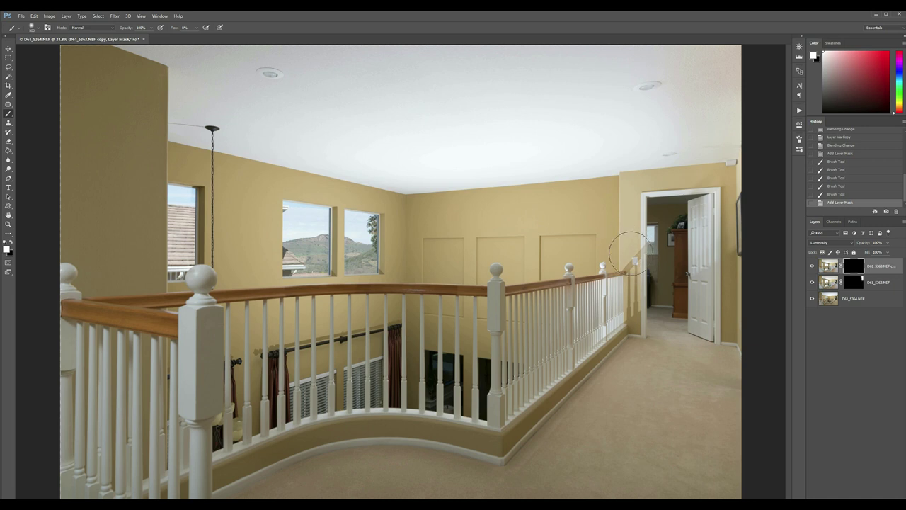
pyautogui.click(629, 253)
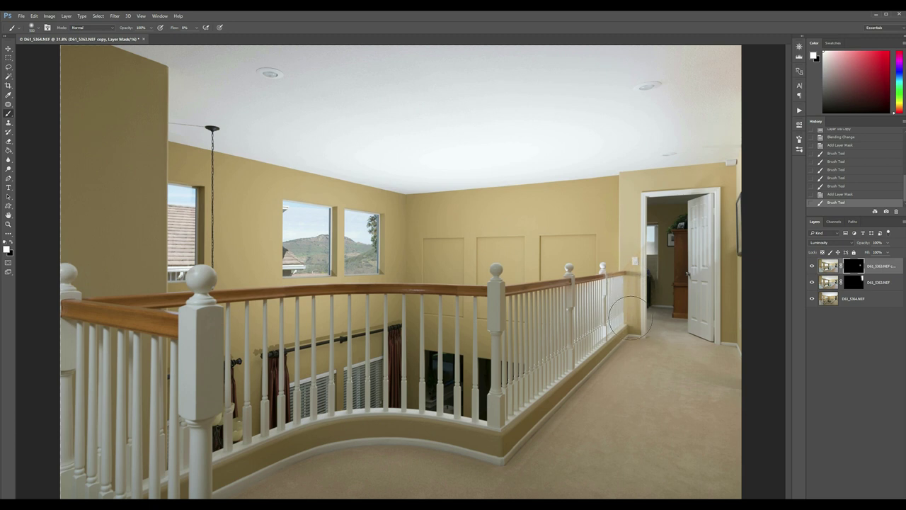
pyautogui.moveTo(628, 289); pyautogui.dragTo(627, 310)
# Brighten the railing, the lower floor through the spindles, and the spindles at the curve
pyautogui.moveTo(457, 365); pyautogui.dragTo(461, 361)
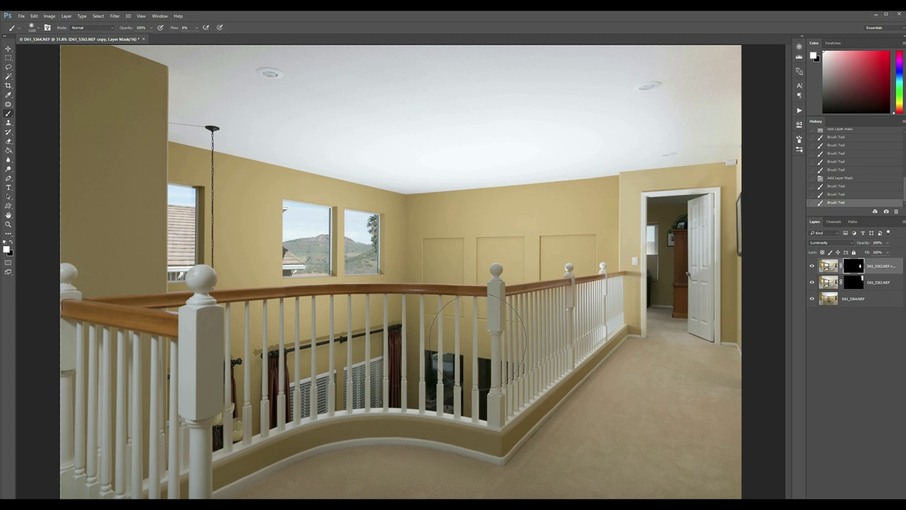
pyautogui.moveTo(517, 336)
pyautogui.mouseDown()
pyautogui.moveTo(378, 358)
pyautogui.moveTo(394, 374)
pyautogui.moveTo(538, 382)
pyautogui.moveTo(403, 370)
pyautogui.moveTo(413, 384)
pyautogui.moveTo(311, 369)
pyautogui.moveTo(288, 352)
pyautogui.mouseUp()
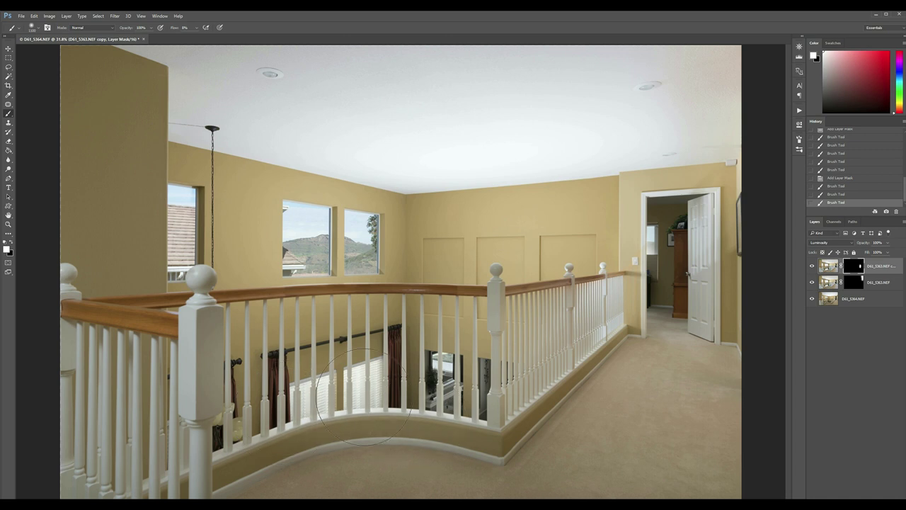
pyautogui.moveTo(363, 398)
pyautogui.mouseDown()
pyautogui.moveTo(350, 358)
pyautogui.moveTo(375, 333)
pyautogui.mouseUp()
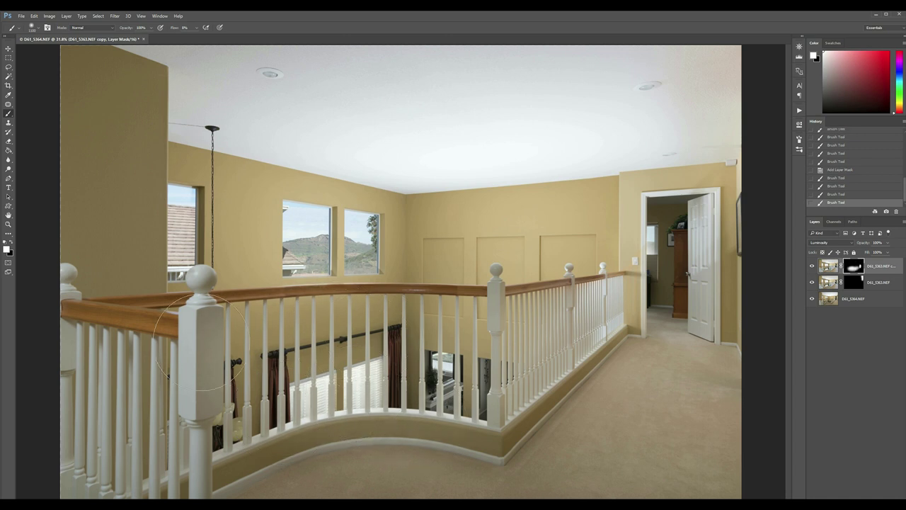
# Brighten the newel post, left wall, and upper-left ceiling corner
pyautogui.moveTo(131, 212); pyautogui.dragTo(127, 107)
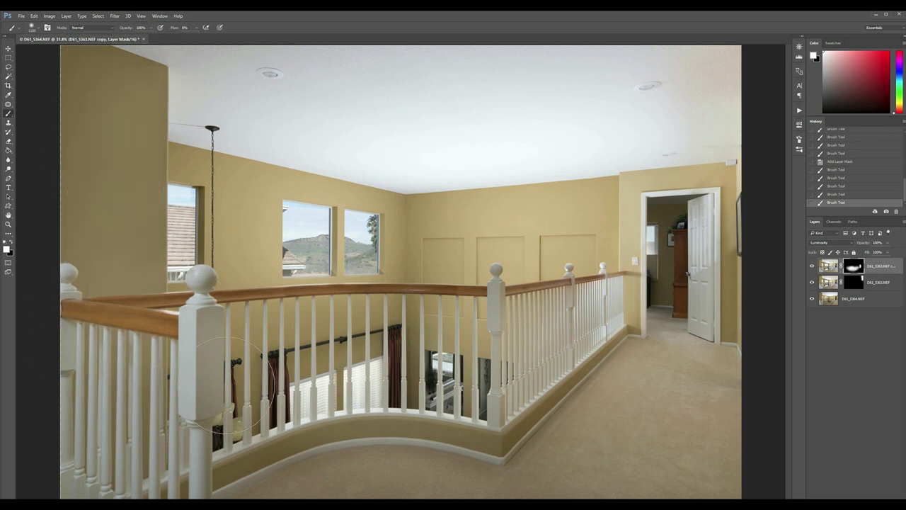
pyautogui.click(163, 301)
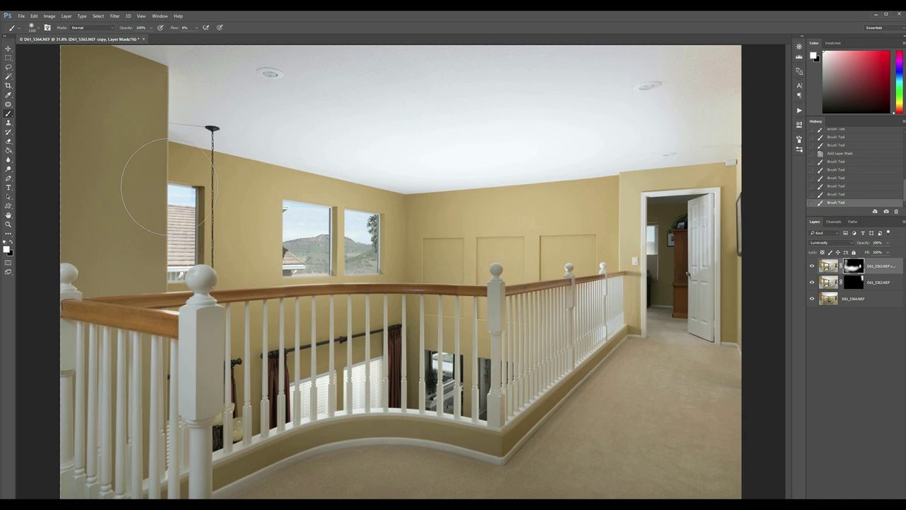
pyautogui.moveTo(167, 107)
pyautogui.mouseDown()
pyautogui.moveTo(177, 88)
pyautogui.moveTo(215, 105)
pyautogui.mouseUp()
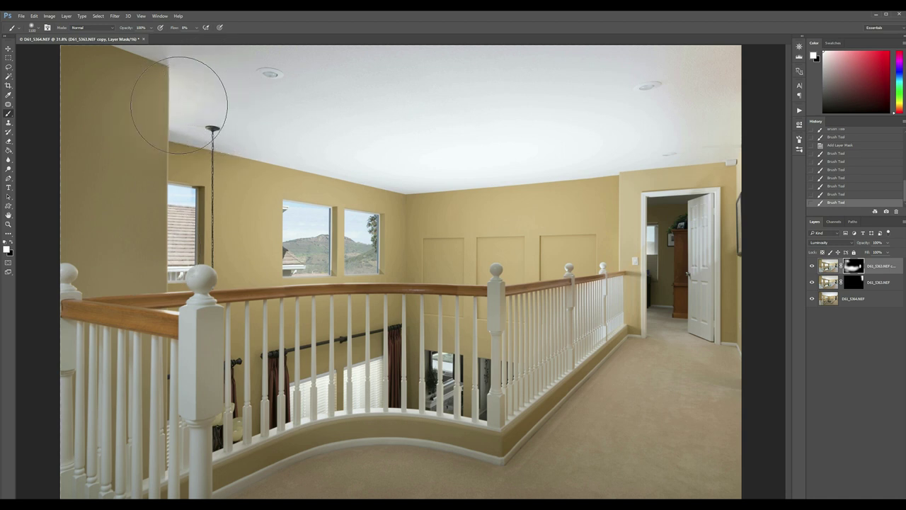
pyautogui.moveTo(210, 109)
pyautogui.mouseDown()
pyautogui.moveTo(222, 128)
pyautogui.moveTo(184, 113)
pyautogui.moveTo(210, 87)
pyautogui.moveTo(188, 69)
pyautogui.moveTo(346, 75)
pyautogui.moveTo(396, 88)
pyautogui.mouseUp()
# Brighten the back wall panels on the top layer's mask, then select the base layer
pyautogui.click(484, 310)
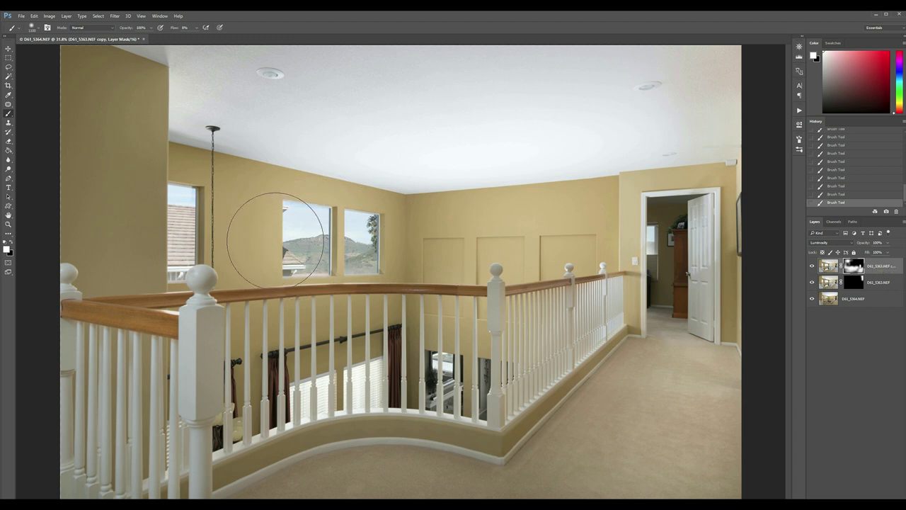
pyautogui.click(851, 302)
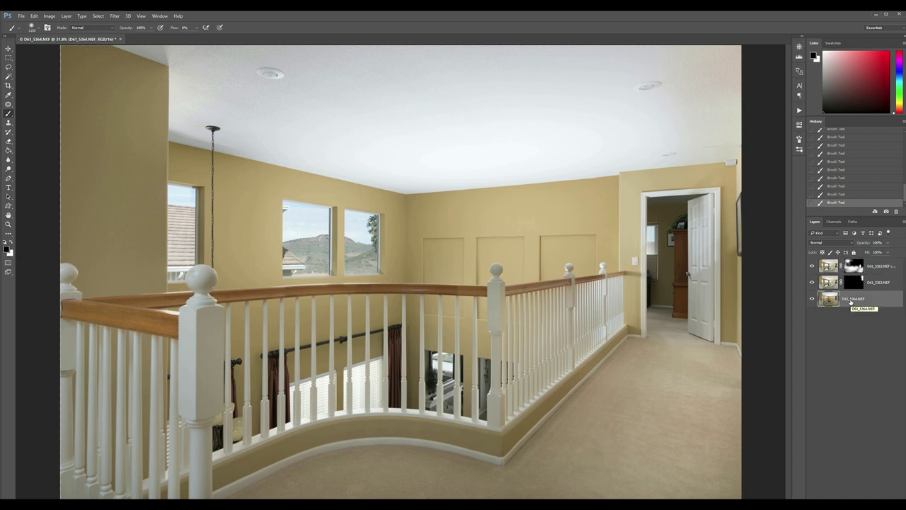
# Duplicate the base layer as 'acr' and raise its Dehaze in the Camera Raw Filter
pyautogui.hotkey('ctrl', 'j')
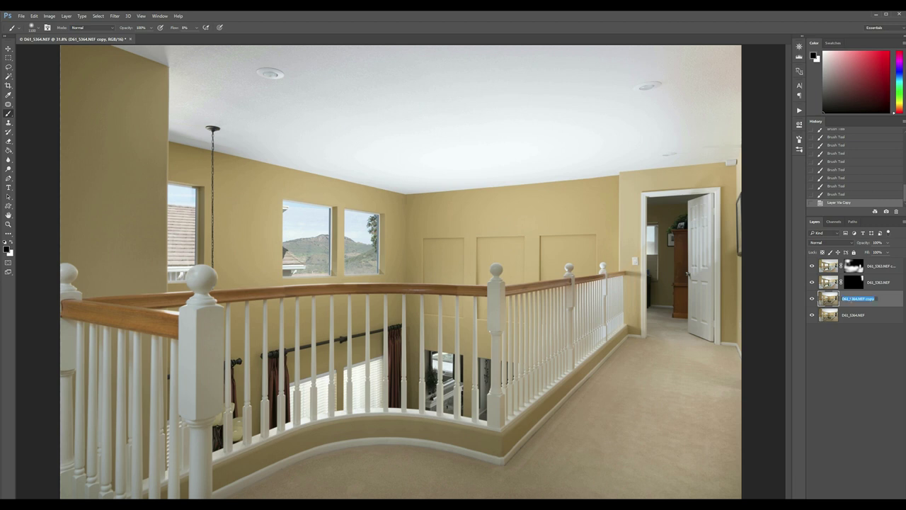
pyautogui.press('Return')
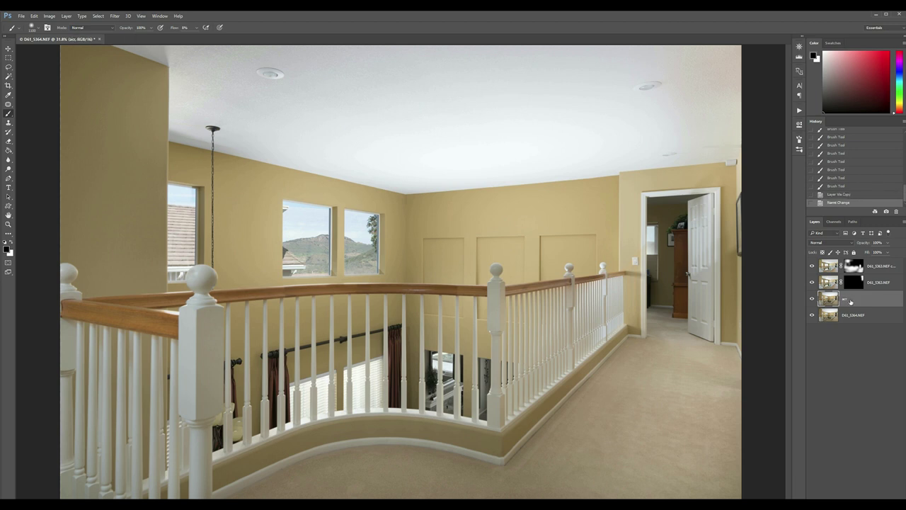
pyautogui.click(114, 17)
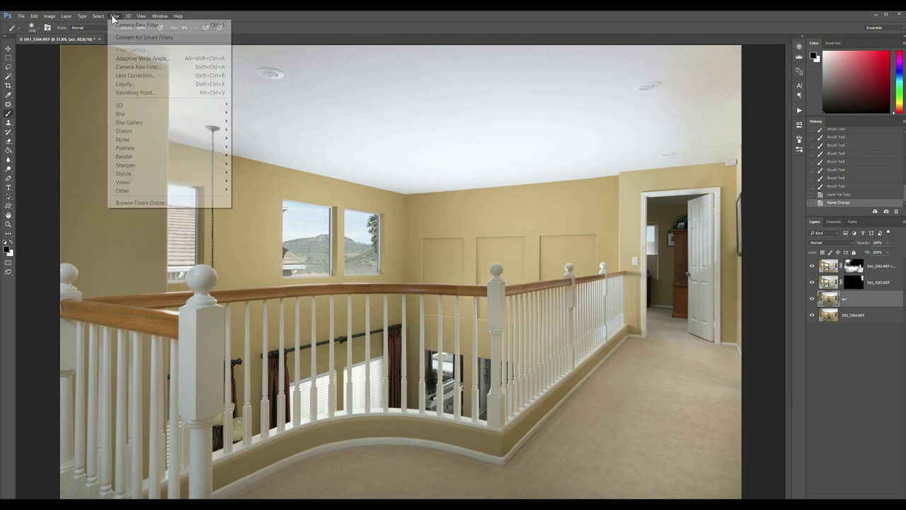
pyautogui.click(147, 67)
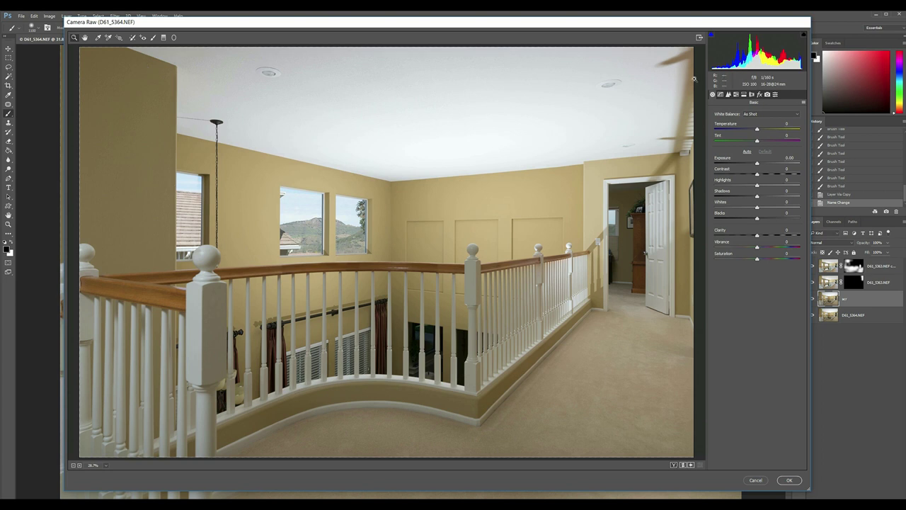
pyautogui.click(759, 95)
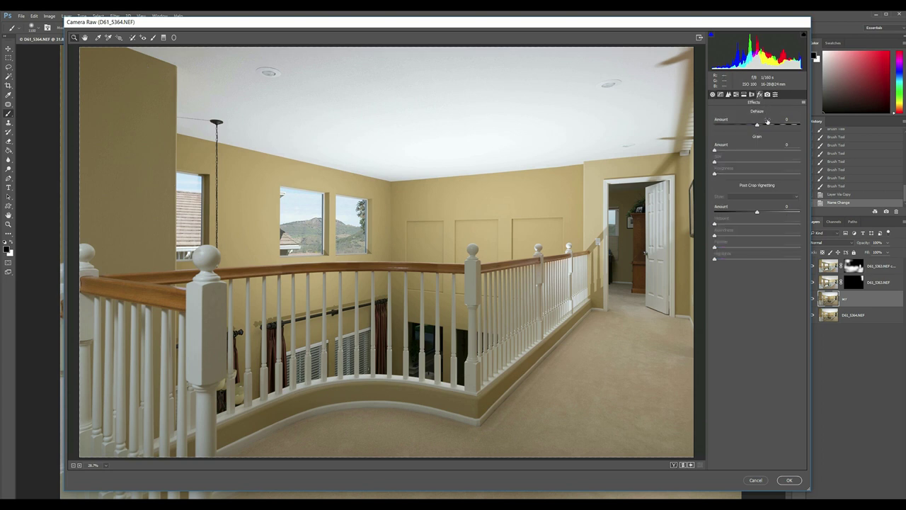
pyautogui.click(766, 125)
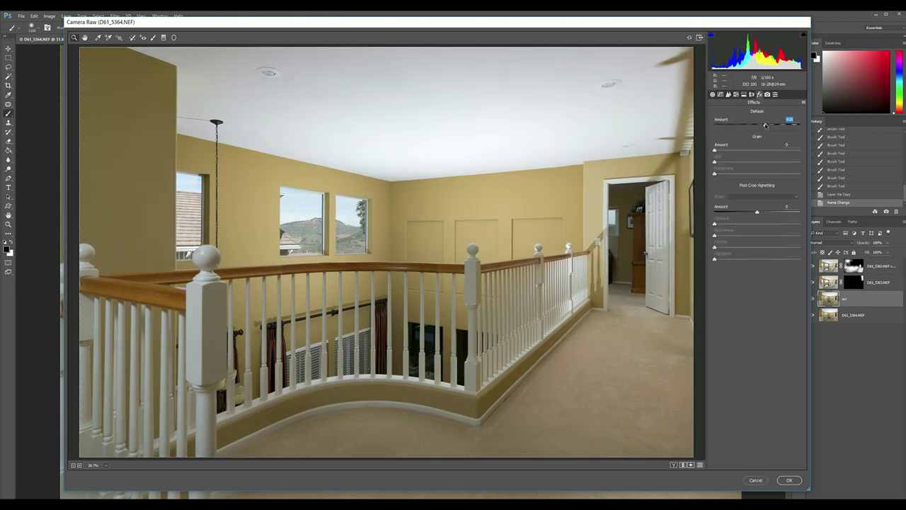
pyautogui.click(769, 125)
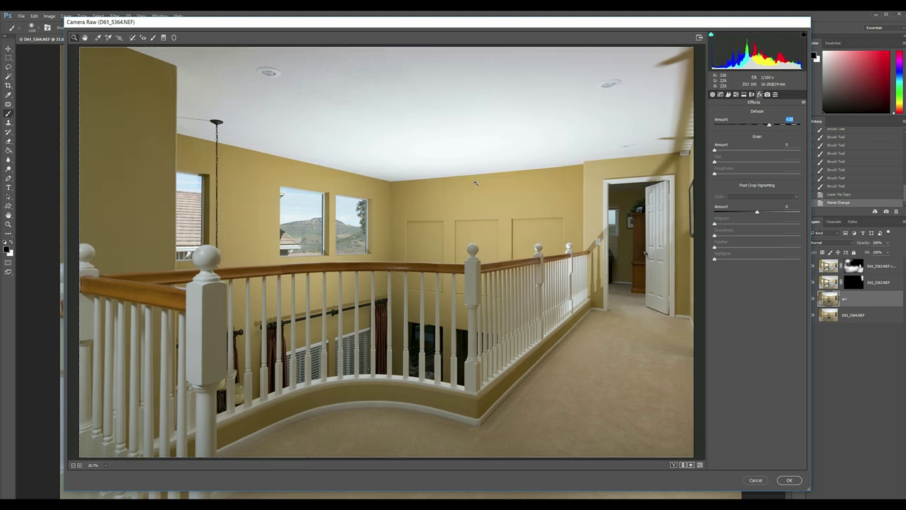
pyautogui.click(774, 125)
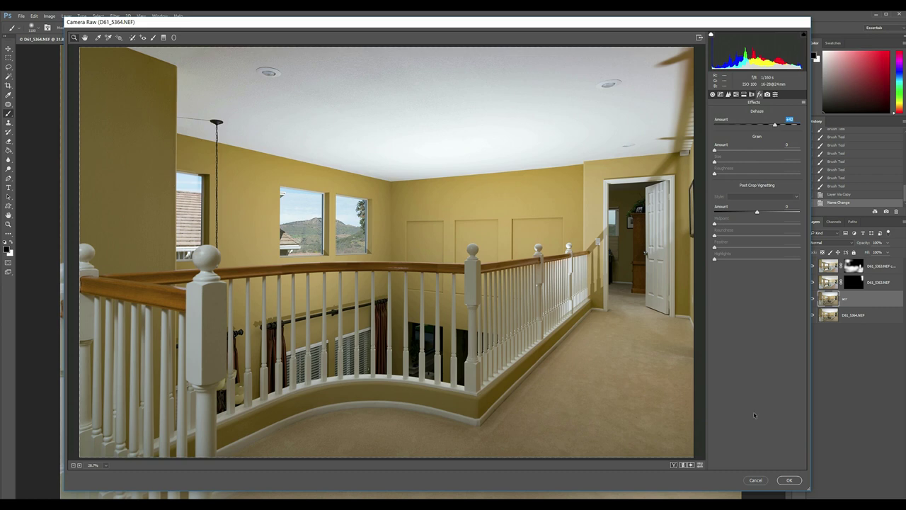
pyautogui.click(787, 481)
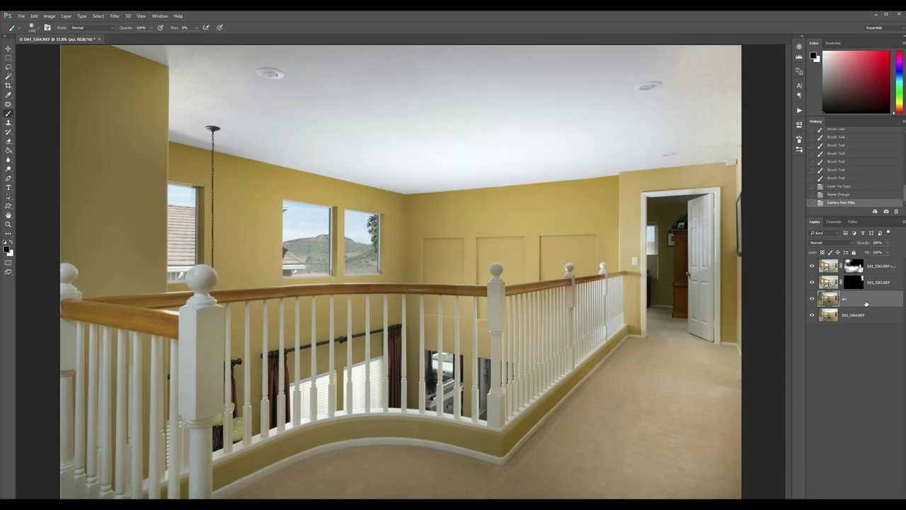
# Hide the acr layer behind a black Hide All mask and zoom in on the two windows
pyautogui.hotkey('alt', 'l')
pyautogui.press('m')
pyautogui.press('h')
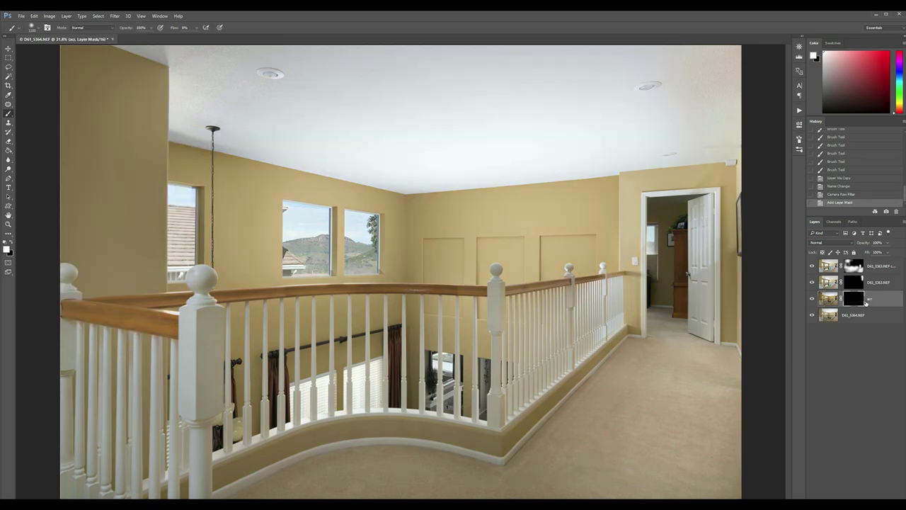
pyautogui.press('z')
pyautogui.moveTo(307, 237); pyautogui.dragTo(302, 235)
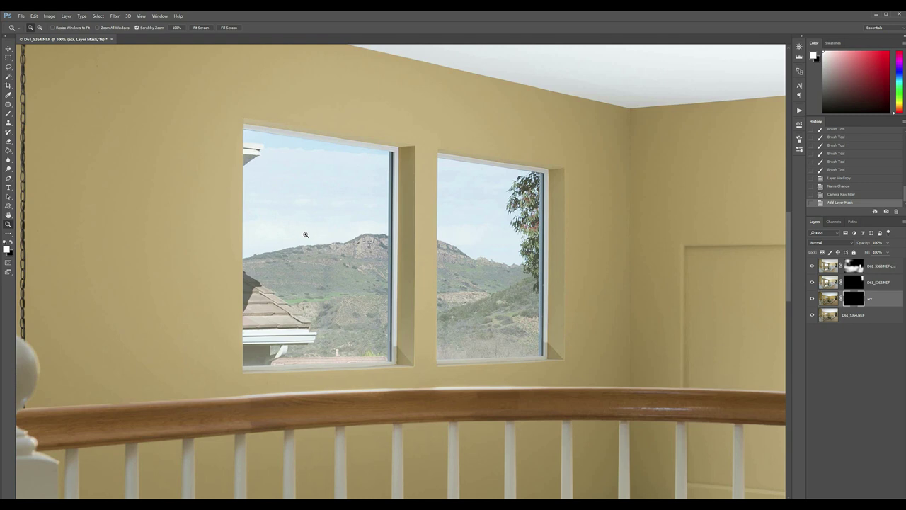
pyautogui.press('b')
pyautogui.press('[')
pyautogui.press('[')
pyautogui.press('[')
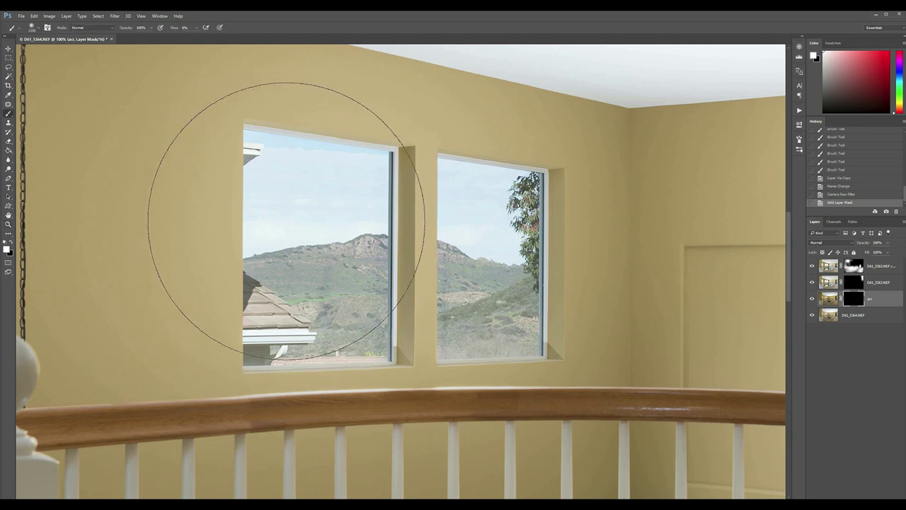
pyautogui.press('[')
pyautogui.press('[')
pyautogui.press('[')
pyautogui.press('[')
pyautogui.press('[')
pyautogui.press('[')
pyautogui.press(']')
pyautogui.press(']')
pyautogui.press(']')
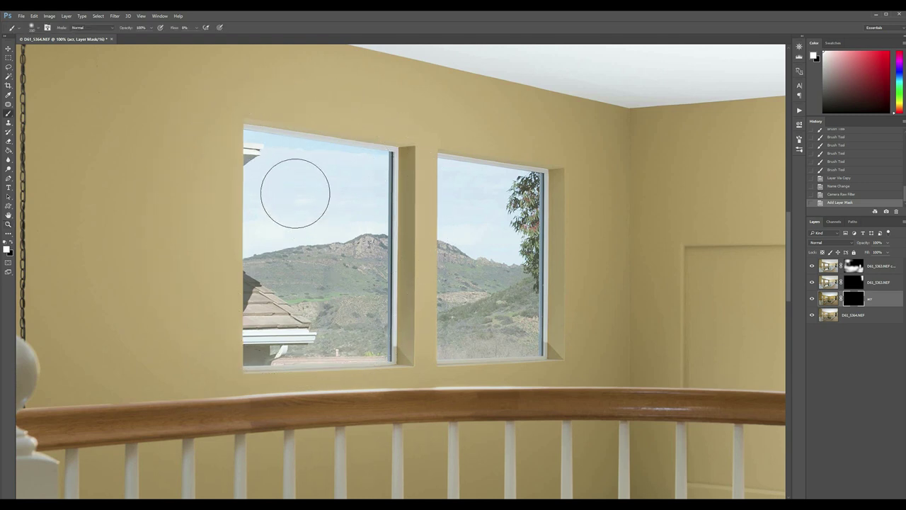
# Paint the dehaze back into the left window's sky and hillside and the right window view
pyautogui.moveTo(322, 235)
pyautogui.mouseDown()
pyautogui.moveTo(324, 204)
pyautogui.moveTo(354, 227)
pyautogui.moveTo(359, 179)
pyautogui.moveTo(280, 169)
pyautogui.mouseUp()
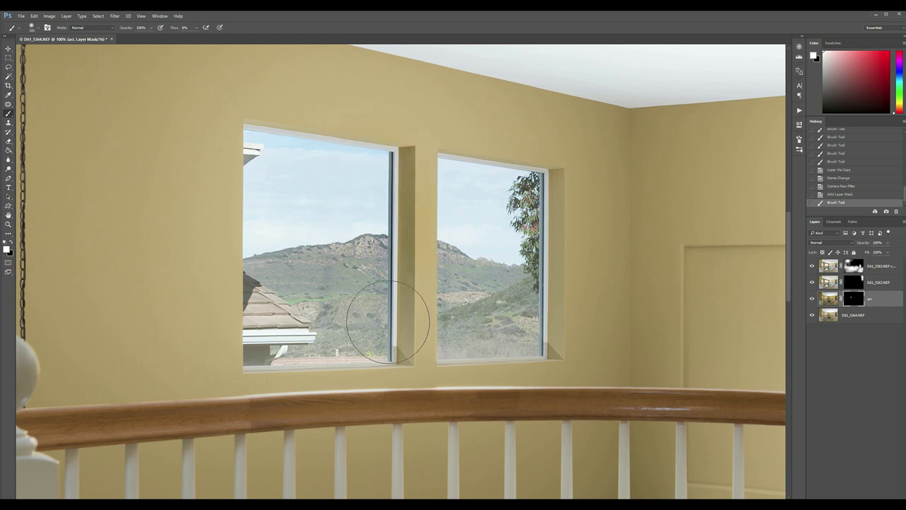
pyautogui.moveTo(384, 320)
pyautogui.mouseDown()
pyautogui.moveTo(361, 290)
pyautogui.moveTo(342, 316)
pyautogui.moveTo(304, 306)
pyautogui.mouseUp()
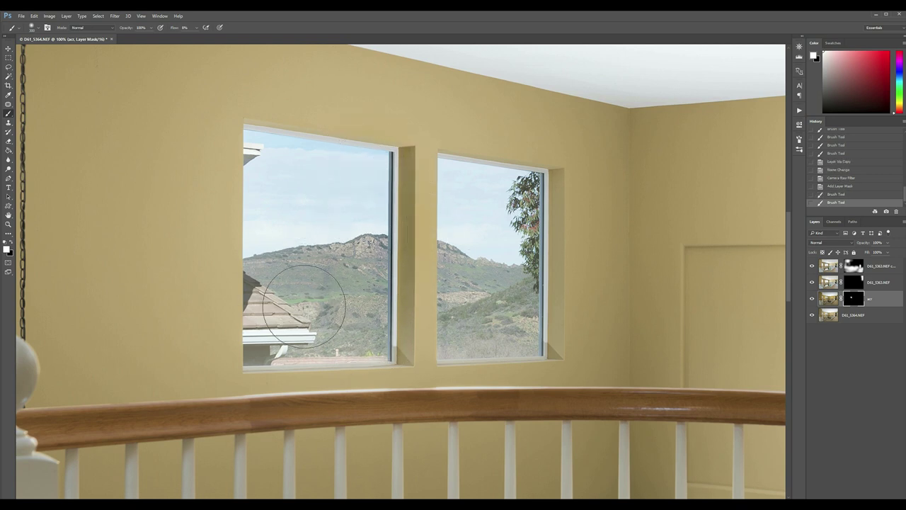
pyautogui.moveTo(468, 190)
pyautogui.mouseDown()
pyautogui.moveTo(536, 227)
pyautogui.moveTo(520, 316)
pyautogui.moveTo(489, 226)
pyautogui.moveTo(469, 192)
pyautogui.moveTo(445, 177)
pyautogui.moveTo(485, 203)
pyautogui.moveTo(509, 202)
pyautogui.moveTo(512, 232)
pyautogui.mouseUp()
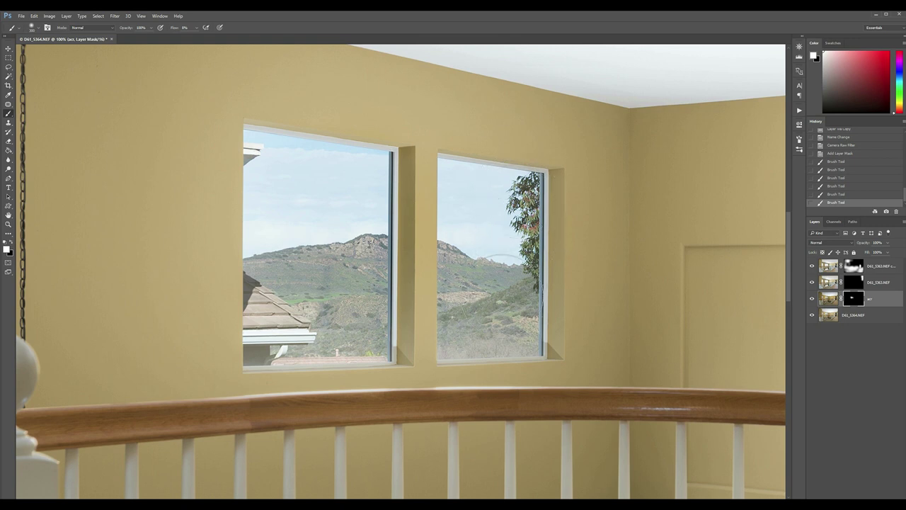
pyautogui.moveTo(365, 268)
pyautogui.mouseDown()
pyautogui.moveTo(348, 202)
pyautogui.moveTo(308, 203)
pyautogui.mouseUp()
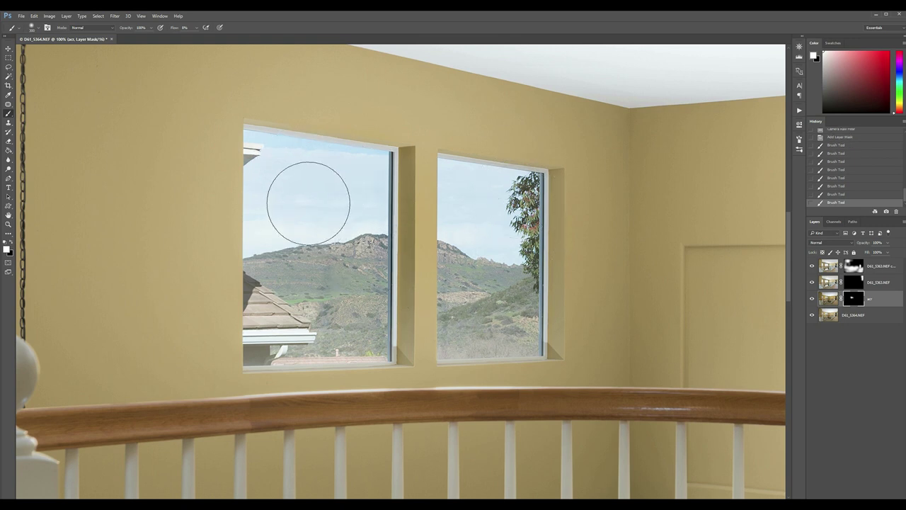
pyautogui.click(812, 299)
pyautogui.click(812, 298)
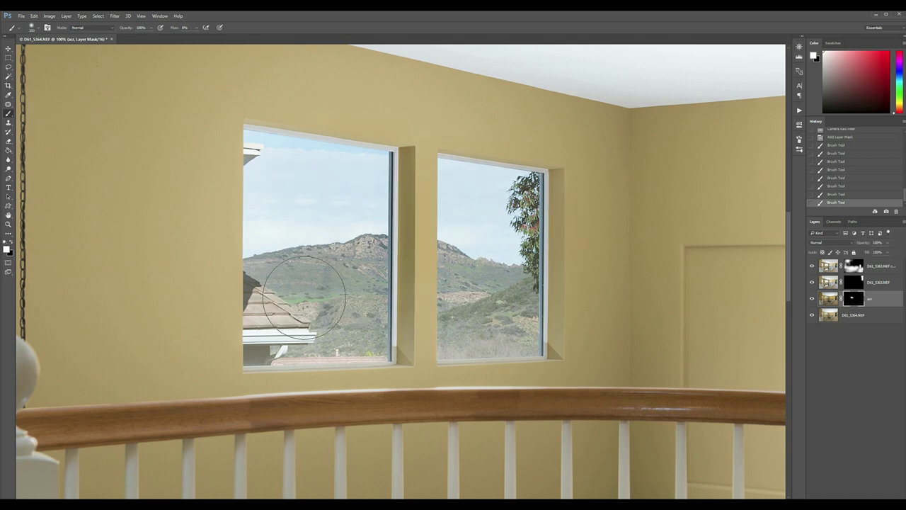
# Extend the dehaze over the mountains in both windows up to the tree, then fit the photo on screen
pyautogui.moveTo(349, 230); pyautogui.dragTo(327, 206)
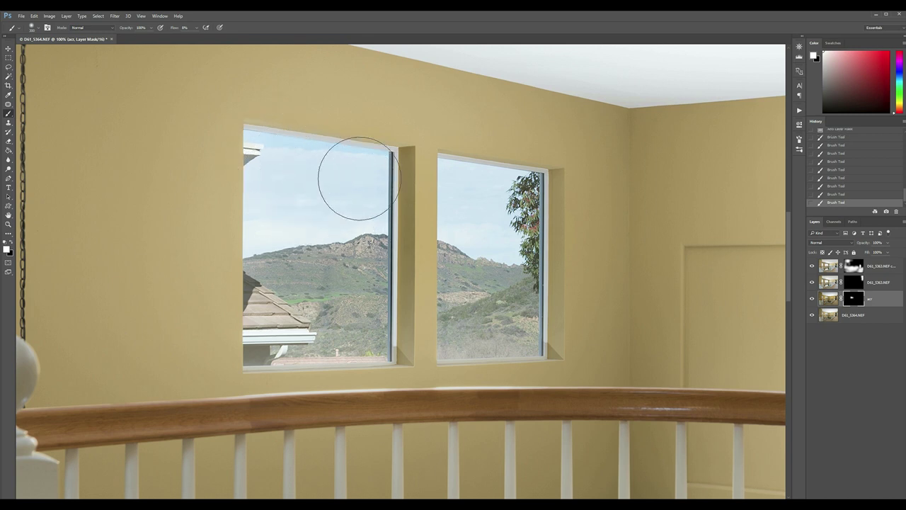
pyautogui.moveTo(332, 311); pyautogui.dragTo(325, 230)
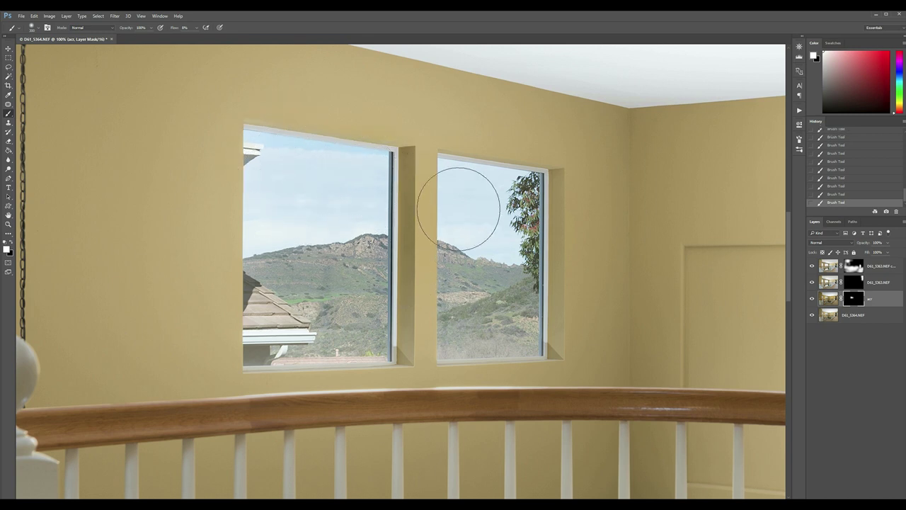
pyautogui.moveTo(486, 253)
pyautogui.mouseDown()
pyautogui.moveTo(506, 210)
pyautogui.moveTo(449, 324)
pyautogui.moveTo(471, 327)
pyautogui.moveTo(353, 314)
pyautogui.mouseUp()
pyautogui.hotkey('alt', 'v')
pyautogui.hotkey('ctrl', '0')
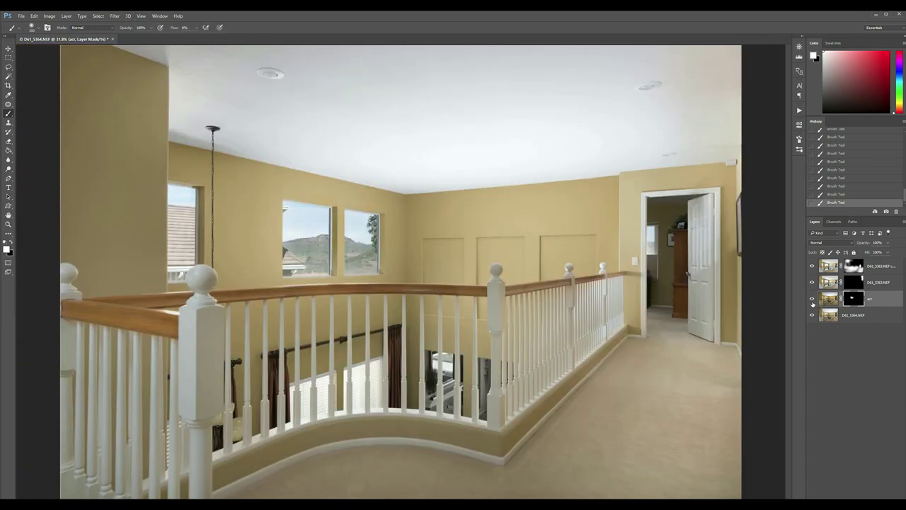
pyautogui.click(812, 299)
pyautogui.click(812, 300)
# Select the top Luminosity copy and toggle its mask off and on to compare
pyautogui.click(857, 266)
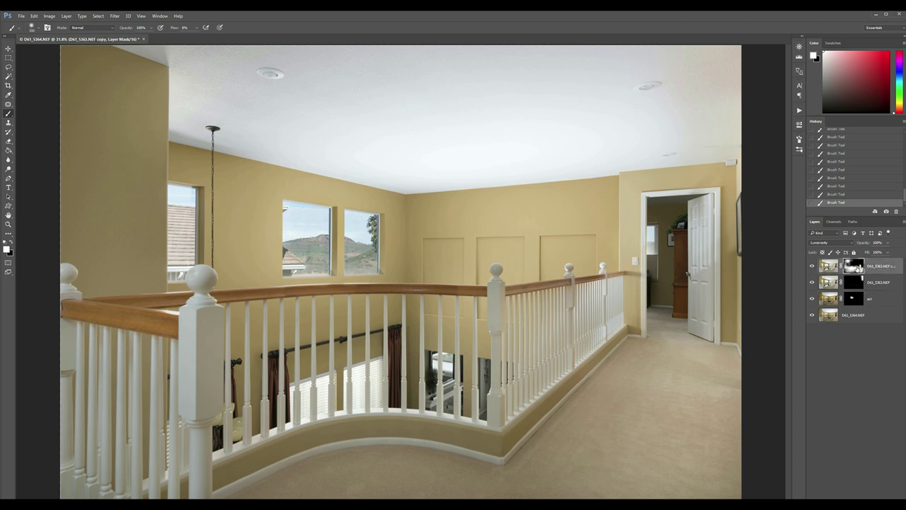
pyautogui.keyDown('shift'); pyautogui.click(858, 267); pyautogui.keyUp('shift')
pyautogui.keyDown('shift'); pyautogui.click(858, 266); pyautogui.keyUp('shift')
pyautogui.keyDown('shift'); pyautogui.click(858, 267); pyautogui.keyUp('shift')
pyautogui.keyDown('shift'); pyautogui.click(857, 267); pyautogui.keyUp('shift')
pyautogui.keyDown('shift'); pyautogui.click(858, 267); pyautogui.keyUp('shift')
pyautogui.keyDown('shift'); pyautogui.click(857, 267); pyautogui.keyUp('shift')
pyautogui.keyDown('shift'); pyautogui.click(857, 267); pyautogui.keyUp('shift')
pyautogui.keyDown('shift'); pyautogui.click(857, 266); pyautogui.keyUp('shift')
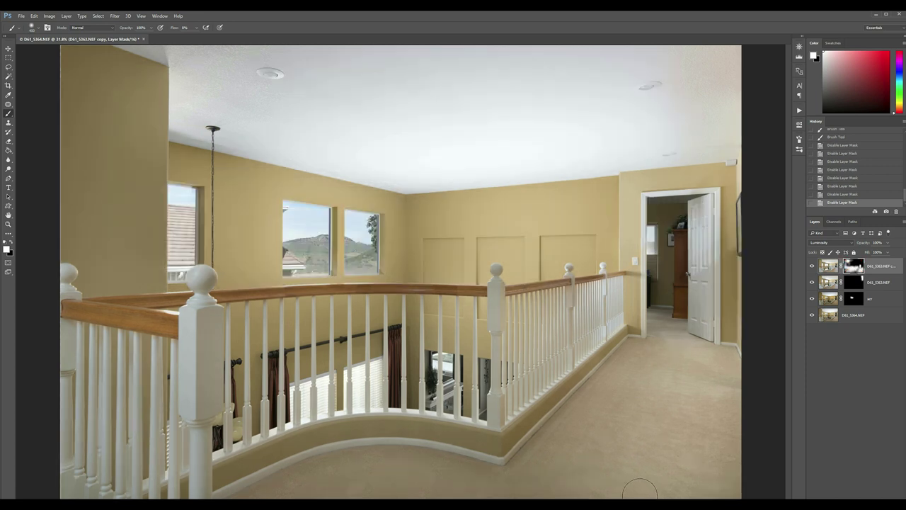
# Paint the top layer's mask across the carpet at the lower right with a larger brush
pyautogui.press(']')
pyautogui.press(']')
pyautogui.press(']')
pyautogui.press(']')
pyautogui.moveTo(443, 453); pyautogui.dragTo(649, 435)
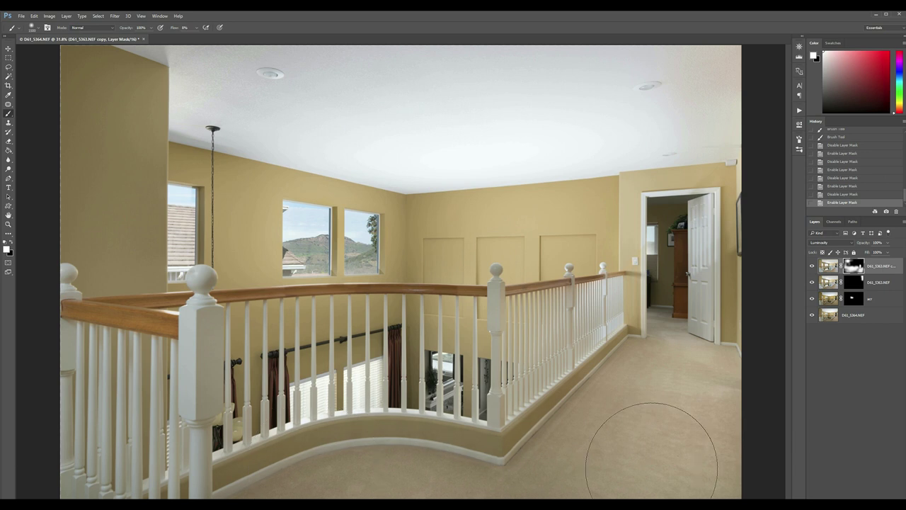
pyautogui.hotkey('alt', 'e')
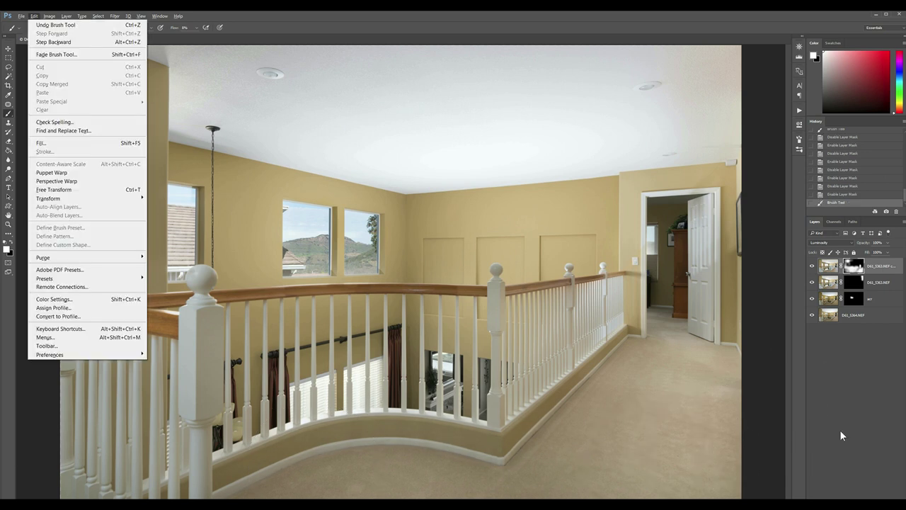
# Flatten the Photoshop layers into one background, save the TIFF, and return to Lightroom
pyautogui.press('Escape')
pyautogui.hotkey('alt', 'e')
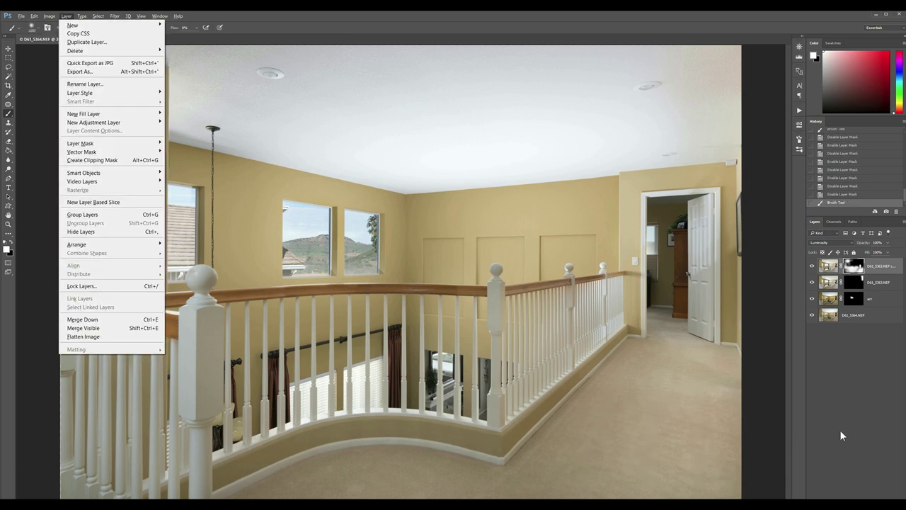
pyautogui.press('Up')
pyautogui.press('Up')
pyautogui.press('Return')
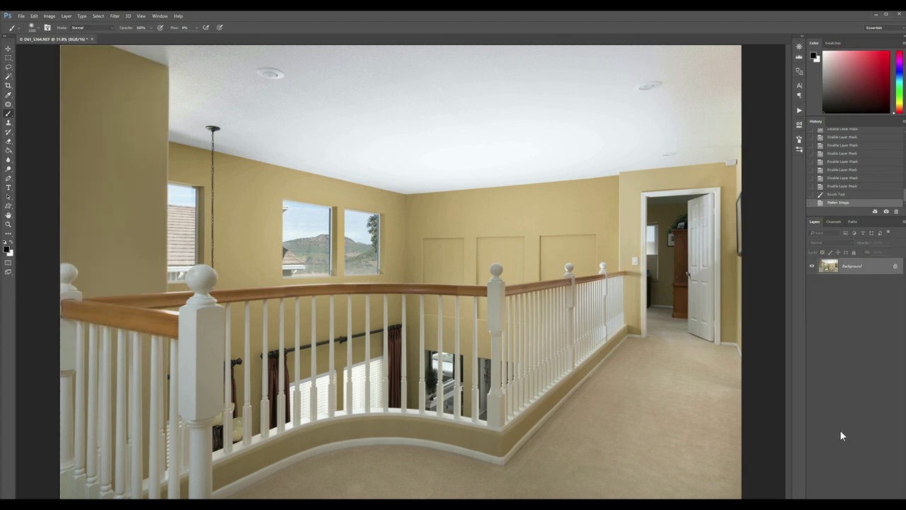
pyautogui.hotkey('ctrl', 's')
pyautogui.hotkey('alt', 'Tab')
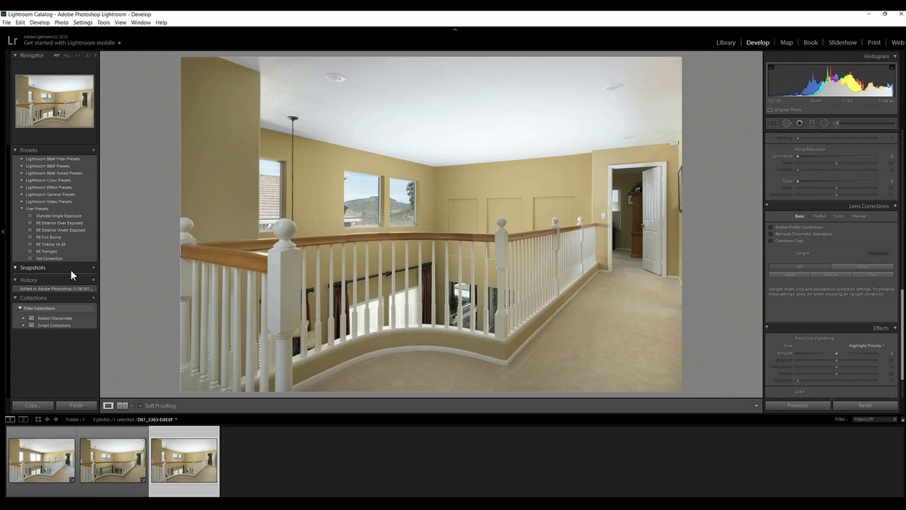
# Apply the RE Full Bump preset, then set Contrast to +9 and Clarity to +12
pyautogui.click(56, 236)
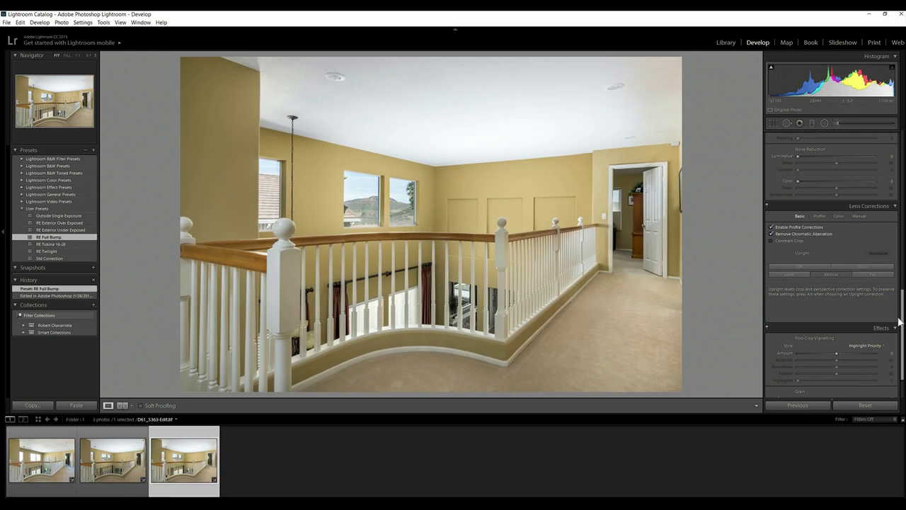
pyautogui.moveTo(899, 322); pyautogui.dragTo(897, 170)
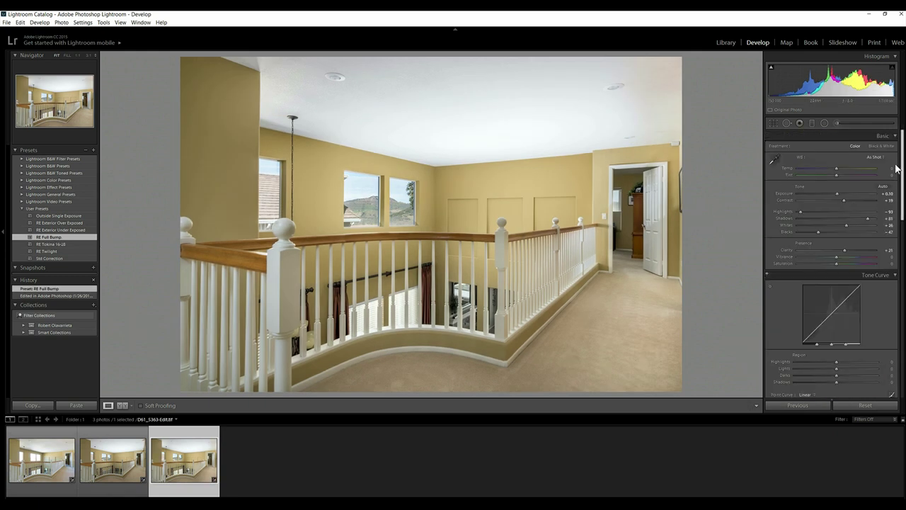
pyautogui.click(839, 200)
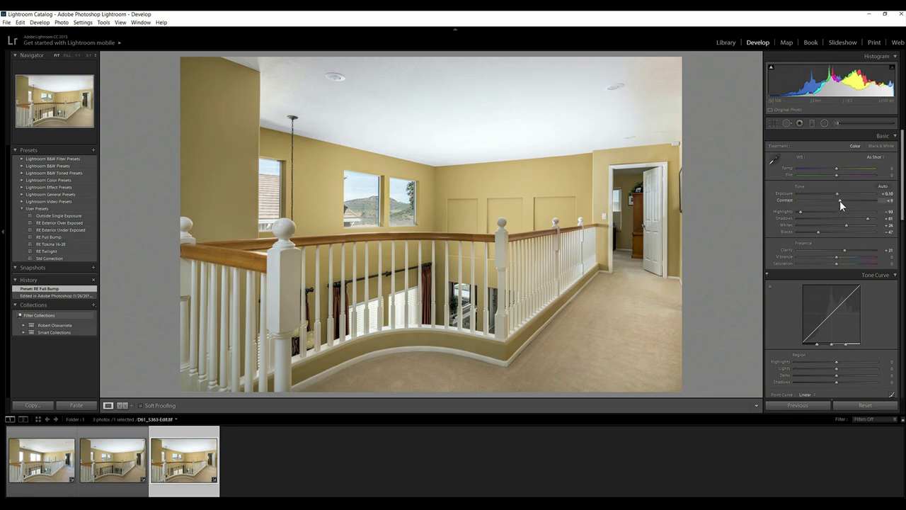
pyautogui.click(840, 248)
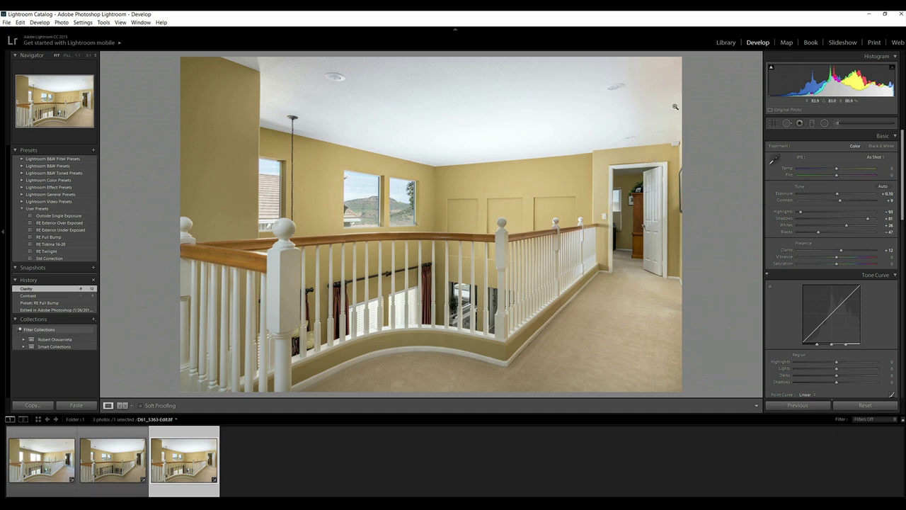
# Paint a Saturation -89 adjustment brush stroke over the top-right ceiling, with pins hidden
pyautogui.click(837, 123)
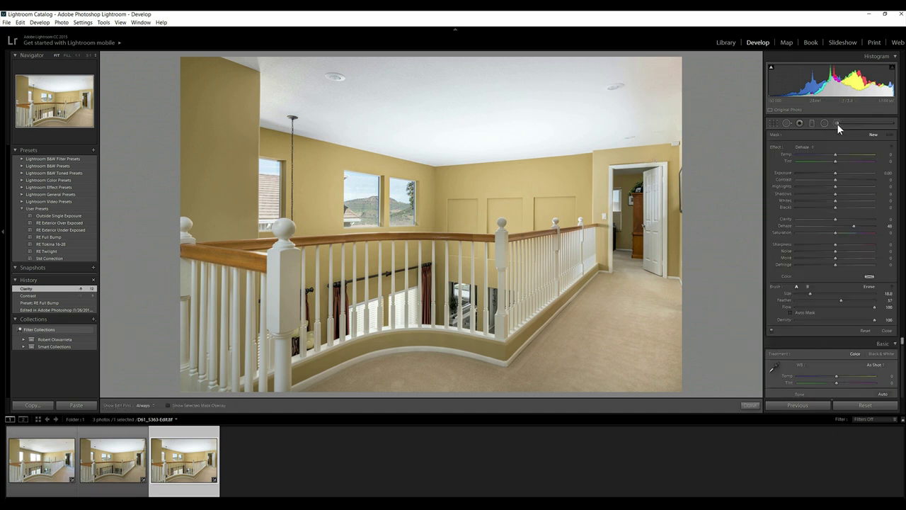
pyautogui.click(811, 147)
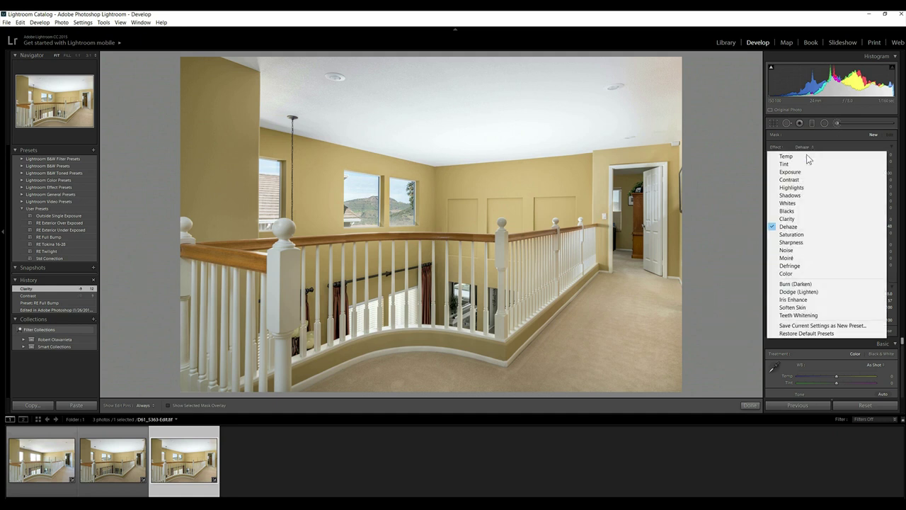
pyautogui.click(808, 233)
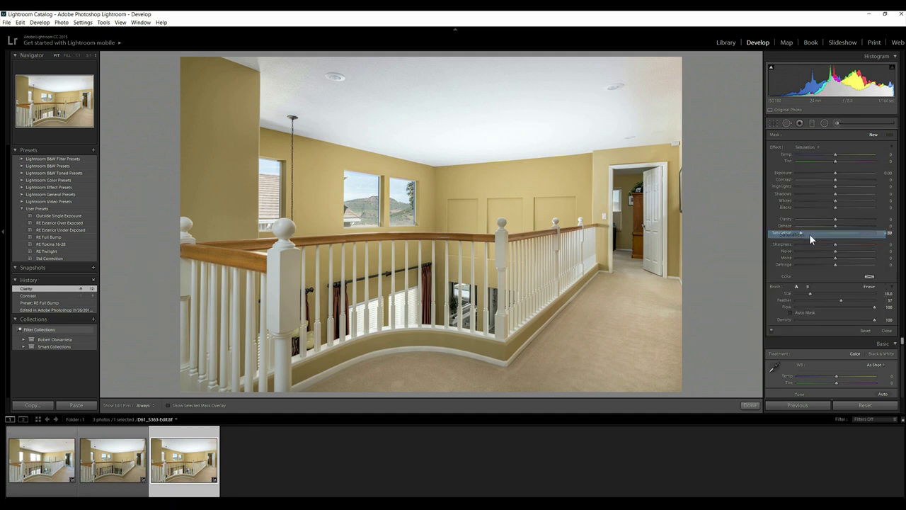
pyautogui.press('h')
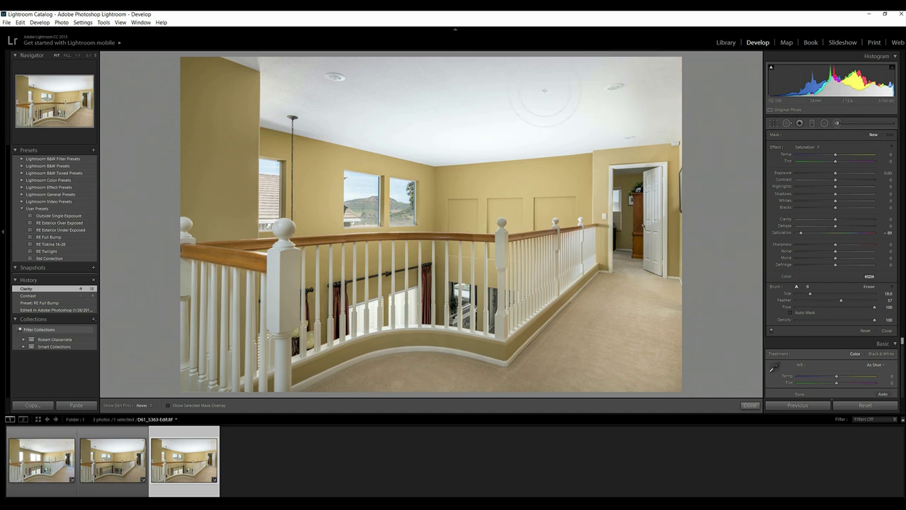
pyautogui.moveTo(677, 71); pyautogui.dragTo(694, 80)
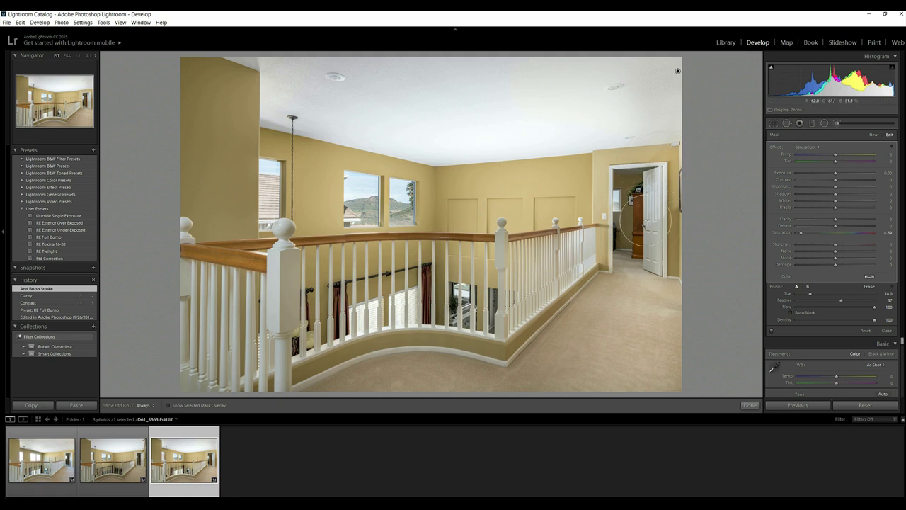
# Raise the global Basic Exposure to +0.30
pyautogui.click(831, 125)
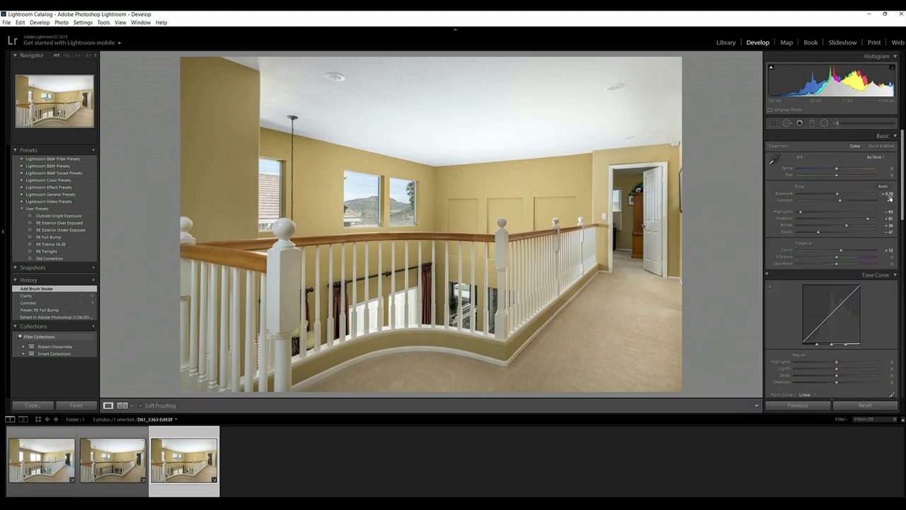
pyautogui.click(886, 193)
pyautogui.press('Right')
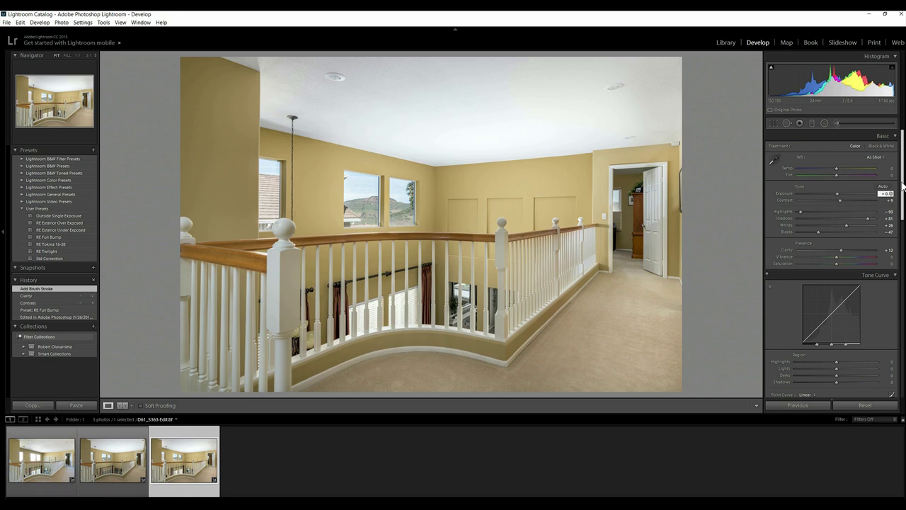
pyautogui.press('Up')
pyautogui.press('Up')
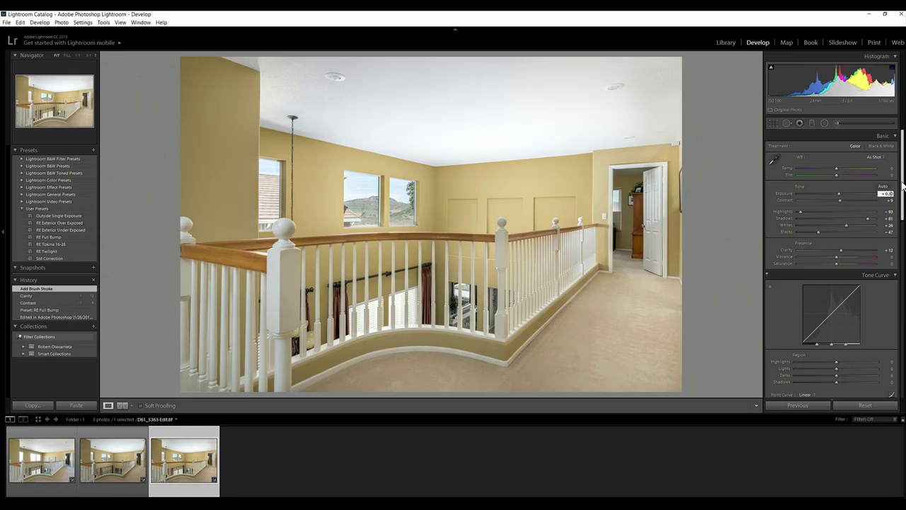
pyautogui.press('Return')
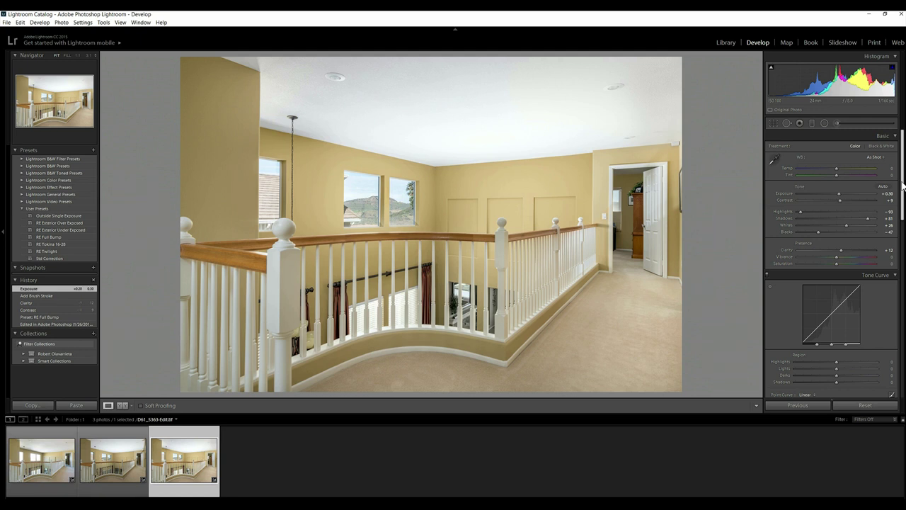
# Paint Exposure -0.20 brush strokes with a larger brush over the carpet and railing
pyautogui.click(837, 124)
pyautogui.click(813, 145)
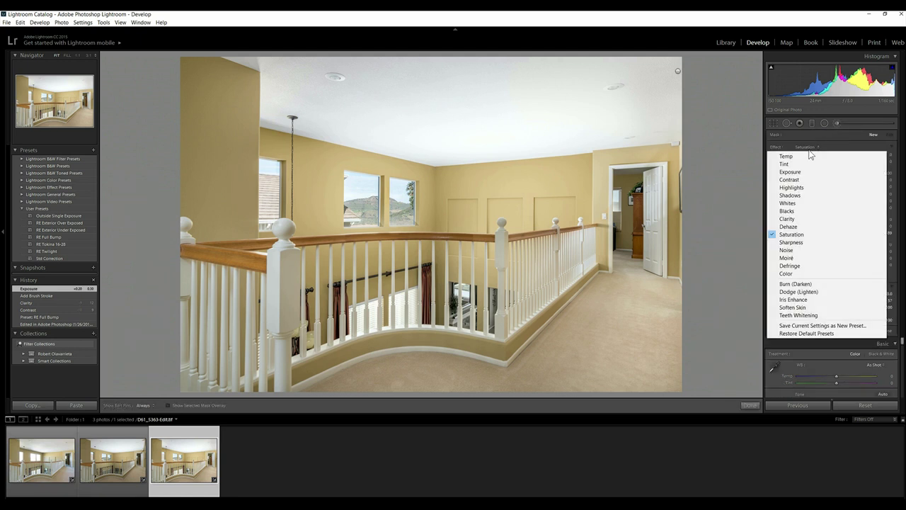
pyautogui.click(809, 171)
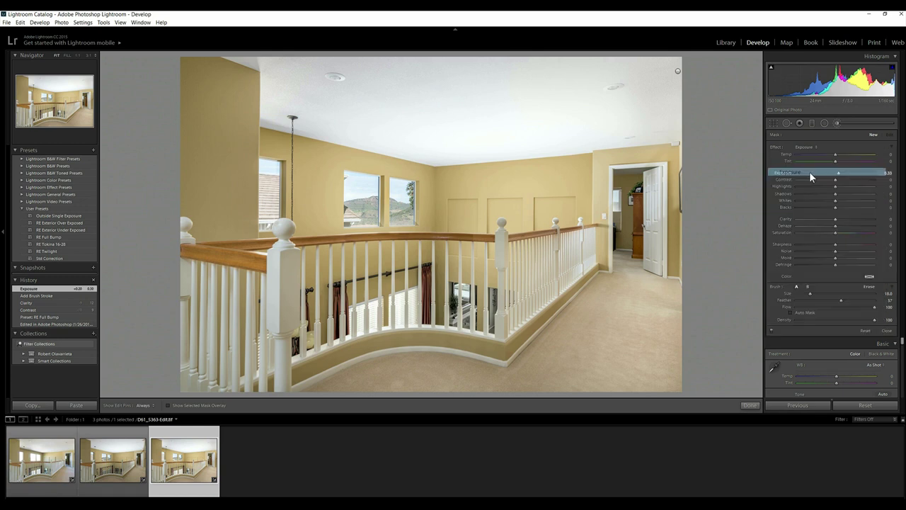
pyautogui.click(885, 173)
pyautogui.write('-0.2')
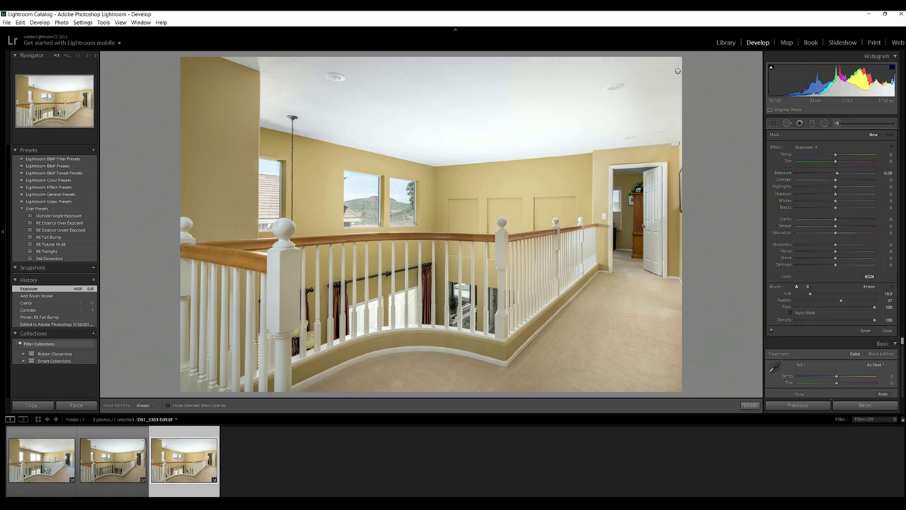
pyautogui.press('Return')
pyautogui.scroll(4, 272, 288)
pyautogui.press('h')
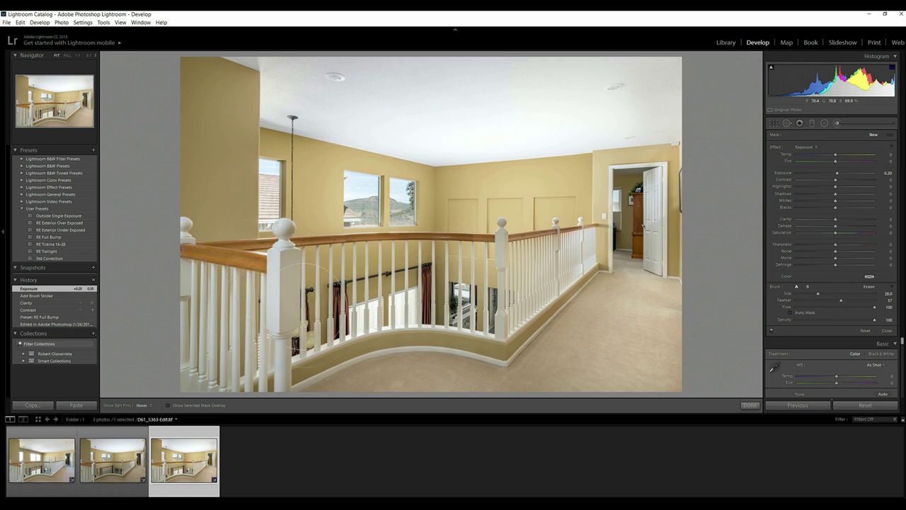
pyautogui.moveTo(499, 340)
pyautogui.mouseDown()
pyautogui.moveTo(659, 301)
pyautogui.moveTo(692, 344)
pyautogui.moveTo(601, 290)
pyautogui.mouseUp()
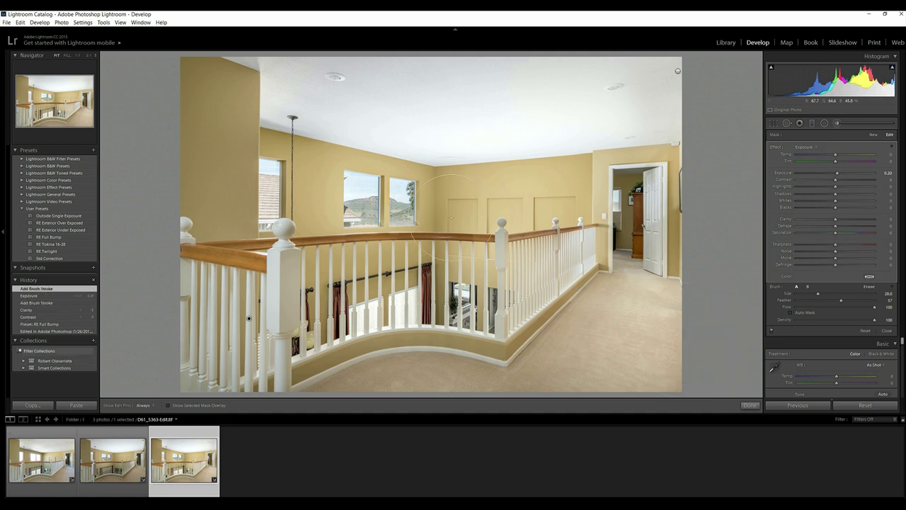
pyautogui.moveTo(690, 305)
pyautogui.mouseDown()
pyautogui.moveTo(617, 334)
pyautogui.moveTo(687, 330)
pyautogui.mouseUp()
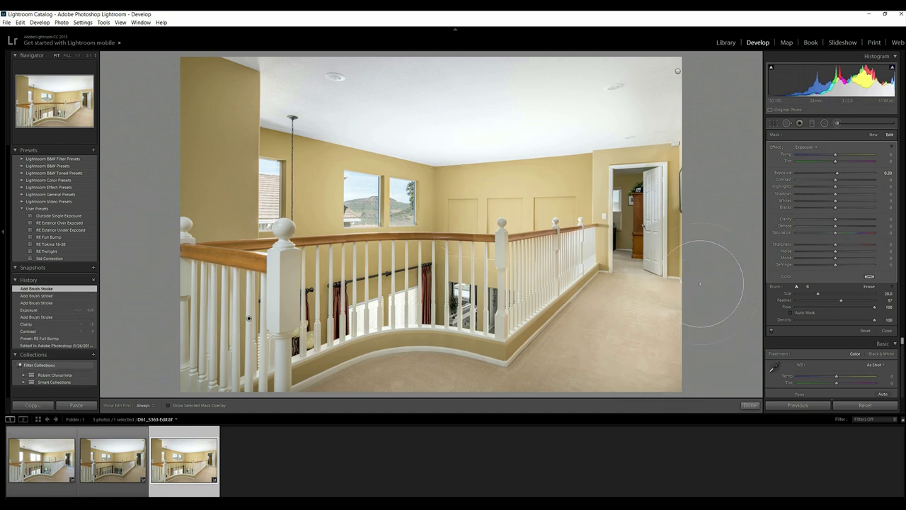
# Crop the photo inward from the top-left, bottom-right and top-right corners
pyautogui.click(774, 123)
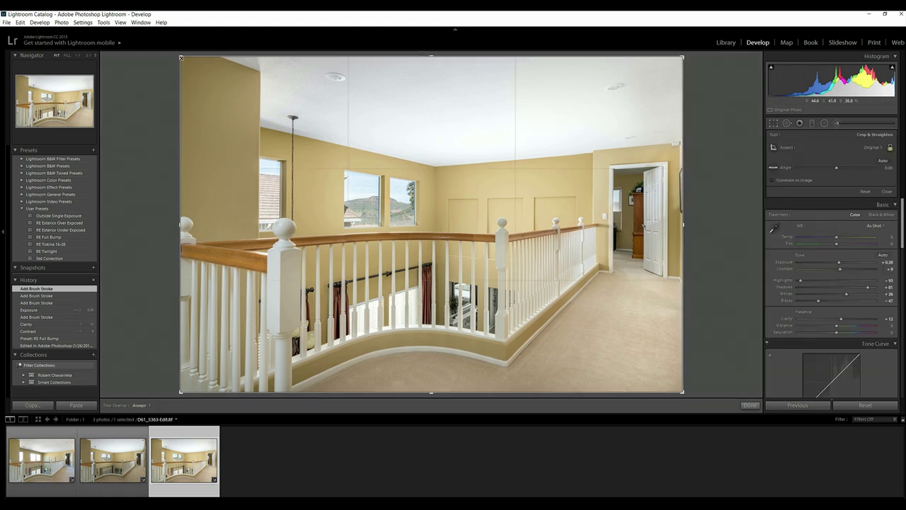
pyautogui.moveTo(181, 57); pyautogui.dragTo(189, 68)
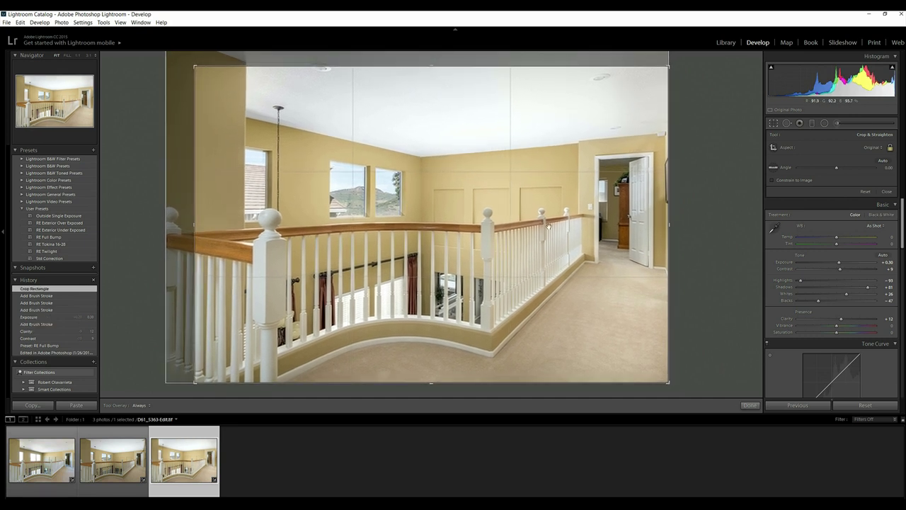
pyautogui.moveTo(668, 383); pyautogui.dragTo(664, 381)
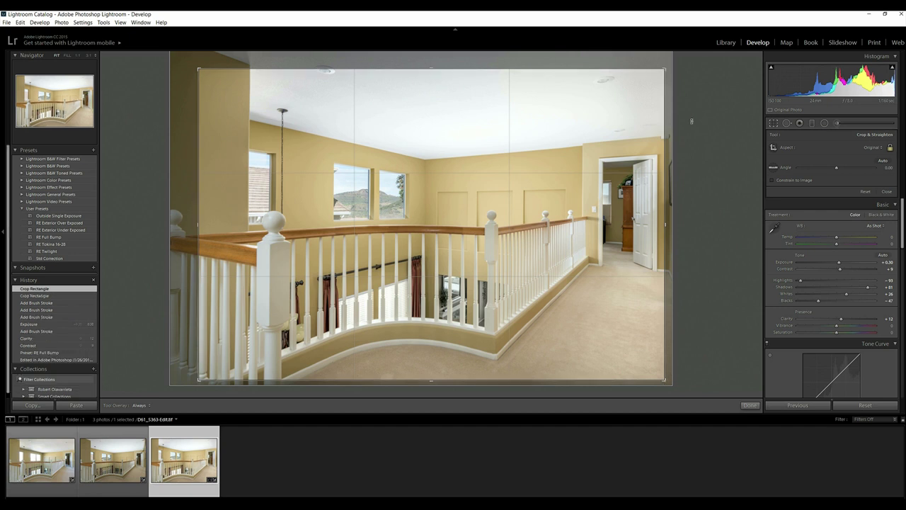
pyautogui.moveTo(664, 69); pyautogui.dragTo(661, 71)
pyautogui.click(750, 405)
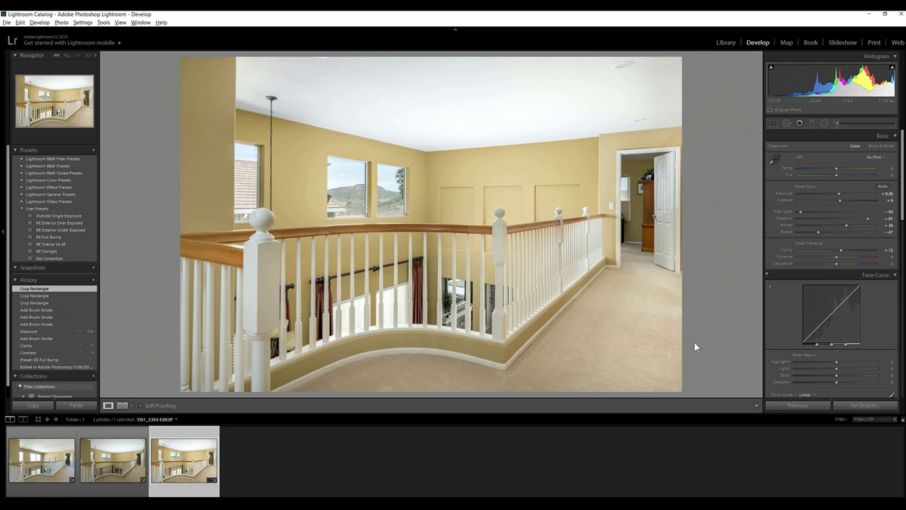
pyautogui.hotkey('alt', 'f')
# Export the photo as a JPEG with the custom file name '1'
pyautogui.hotkey('ctrl', 'shift', 'e')
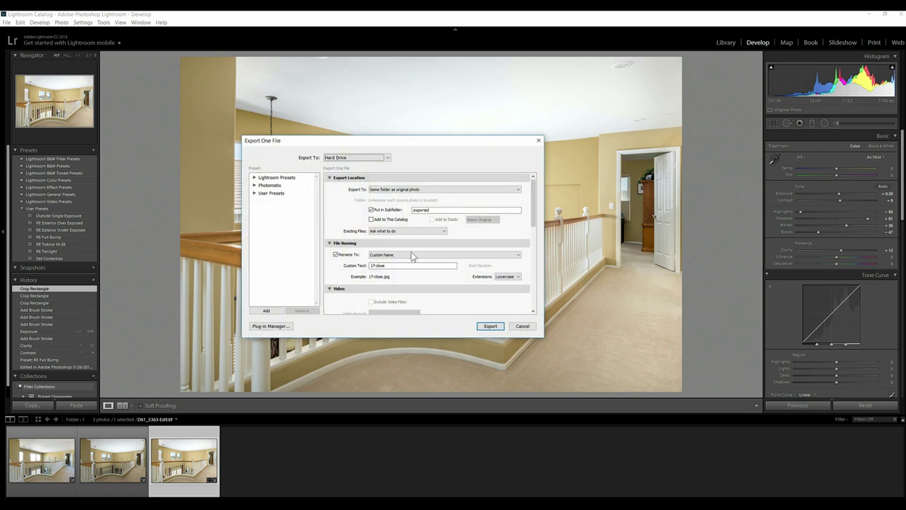
pyautogui.moveTo(397, 265); pyautogui.dragTo(369, 266)
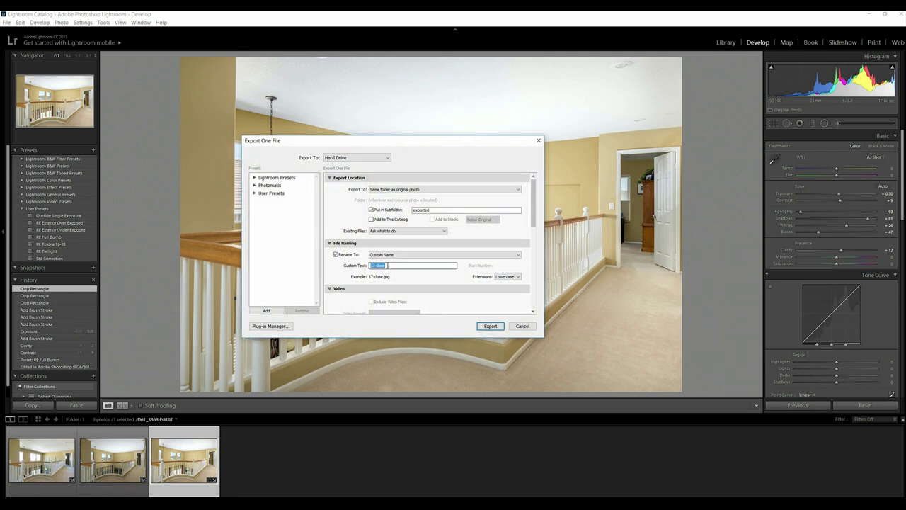
pyautogui.write('1')
pyautogui.click(491, 326)
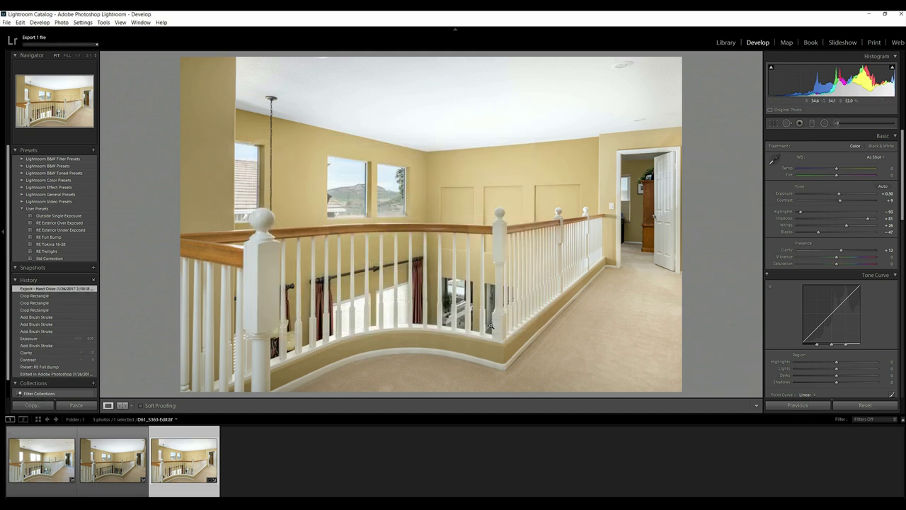